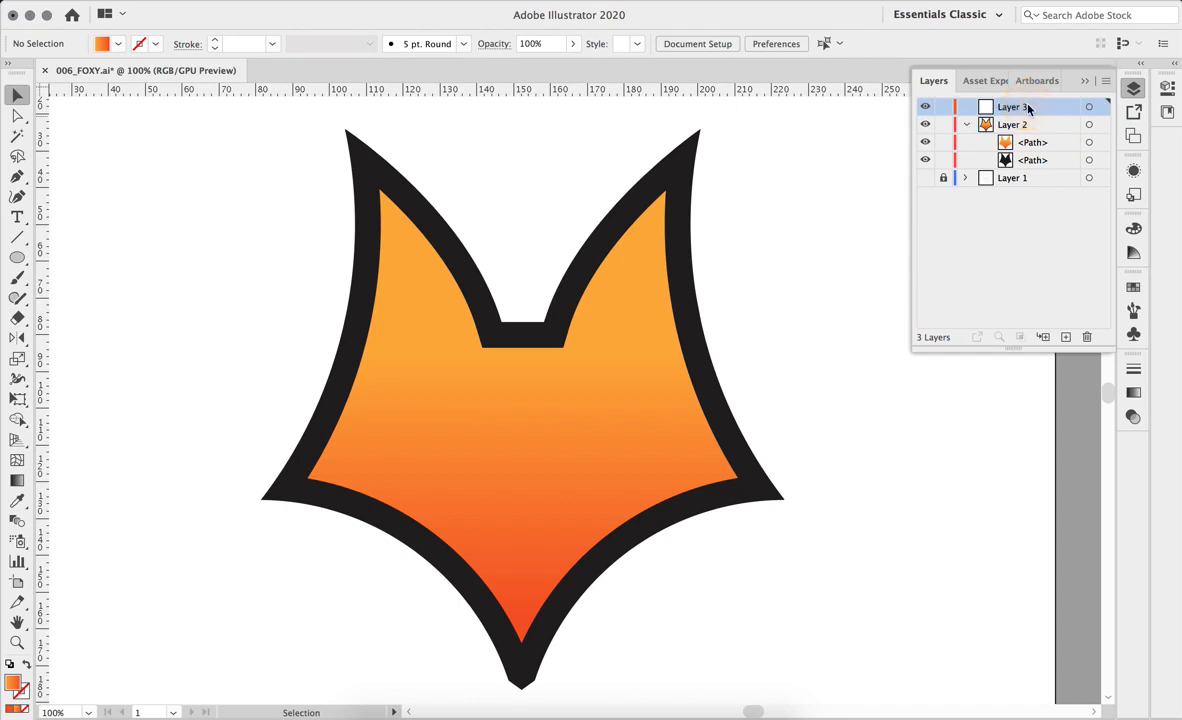
Lock Layer 2 and draw a black ellipse about 28 mm wide and 14 mm high on Layer 3, left of the face's centre
left_click(943, 124)
key("l")
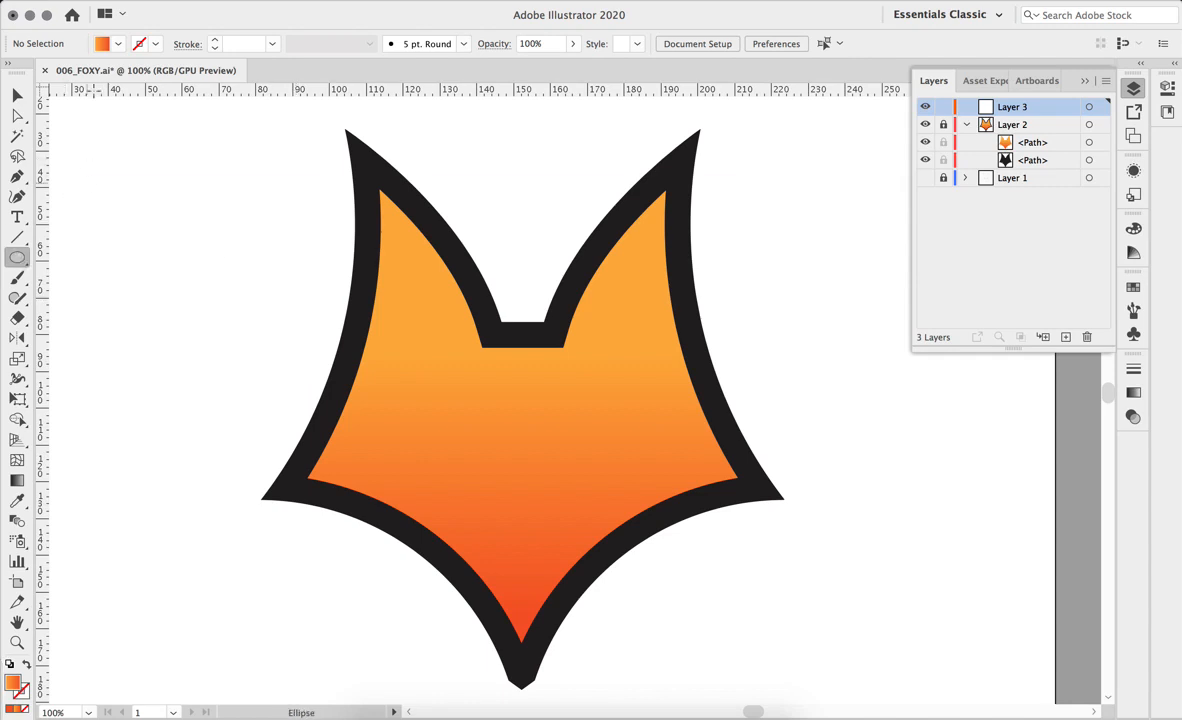
left_click(102, 45)
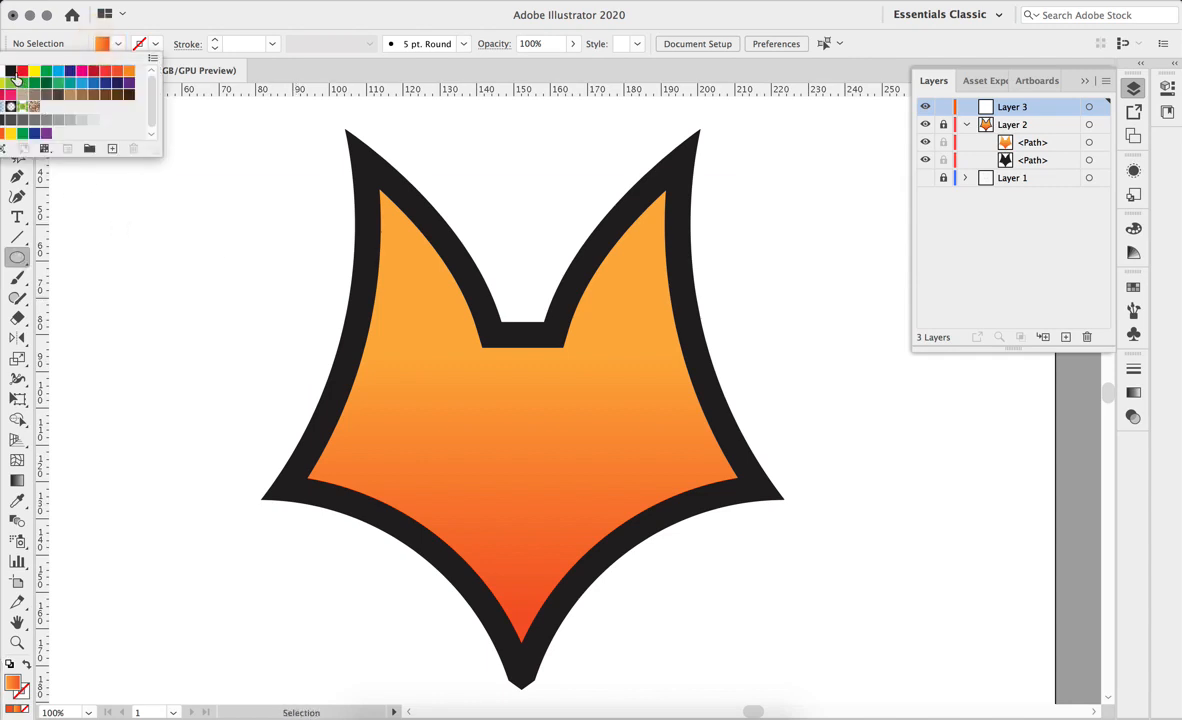
left_click(10, 70)
left_click(103, 44)
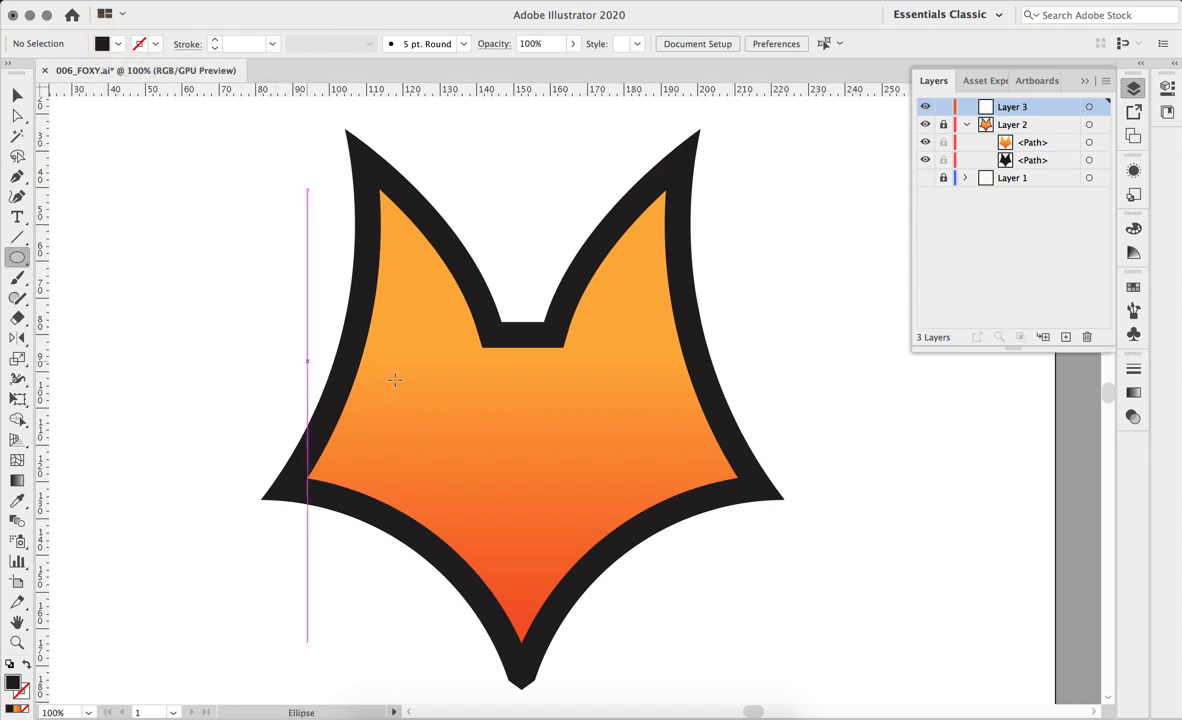
left_click_drag(421, 397, 527, 448)
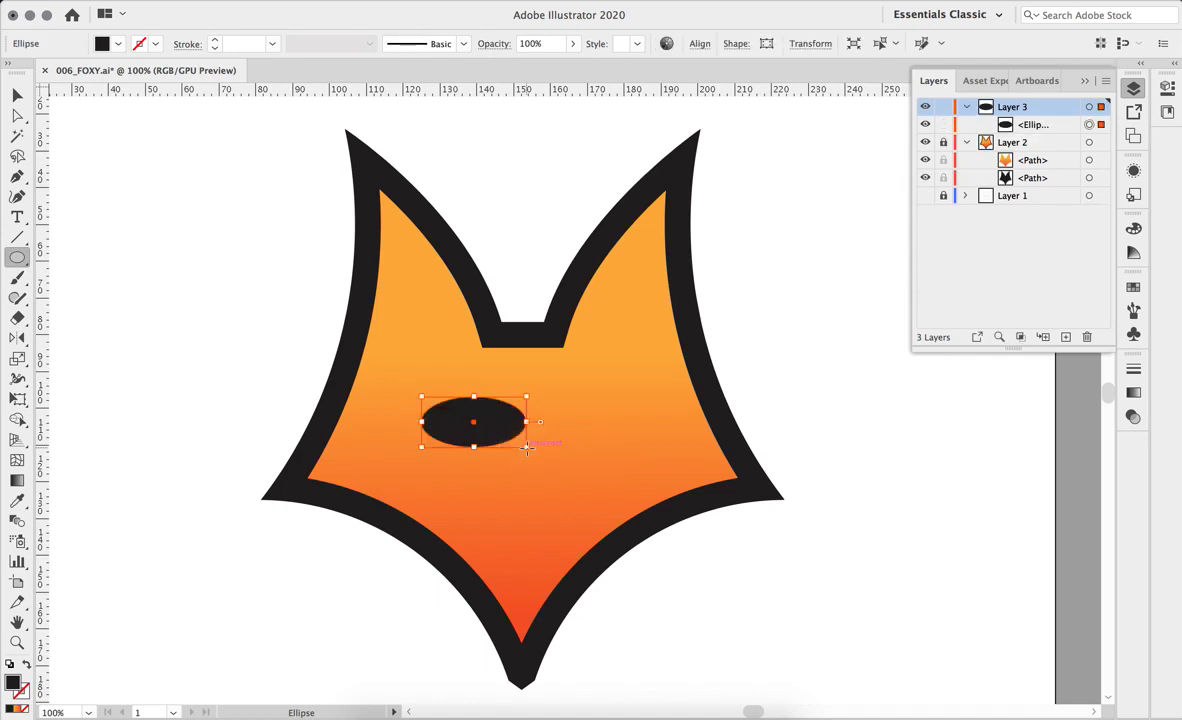
Convert the ellipse's left and right anchor points to sharp corners with the Anchor Point tool
key("shift+c")
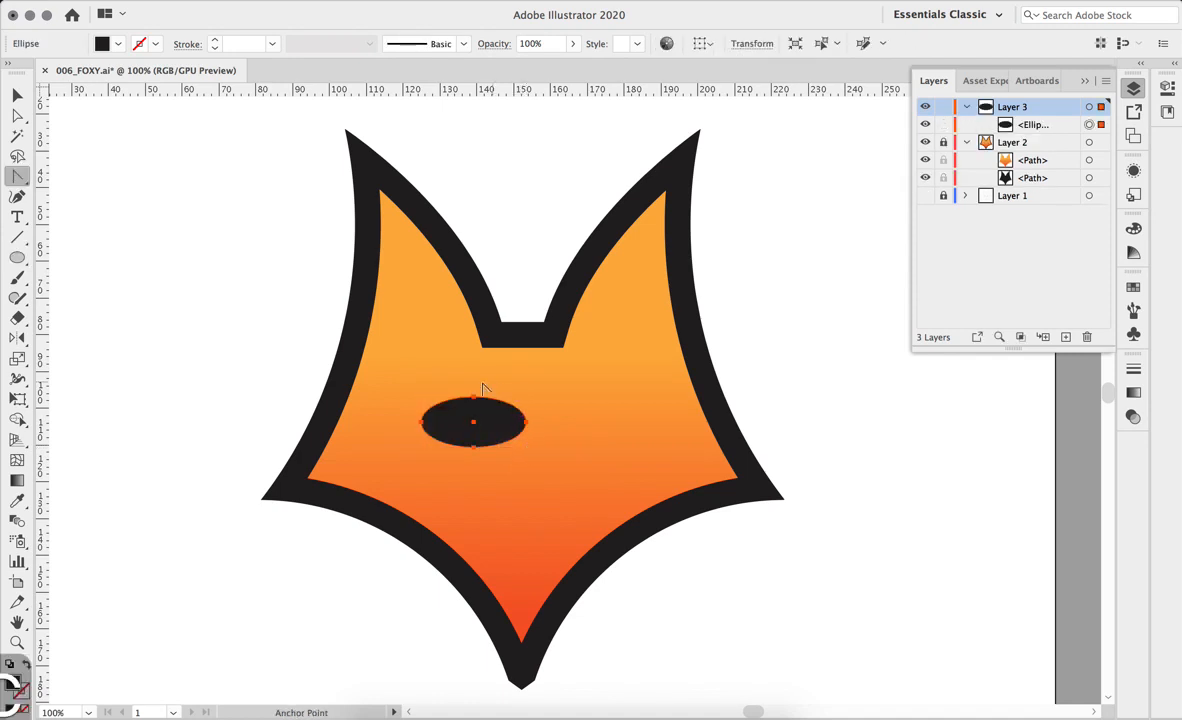
key("v")
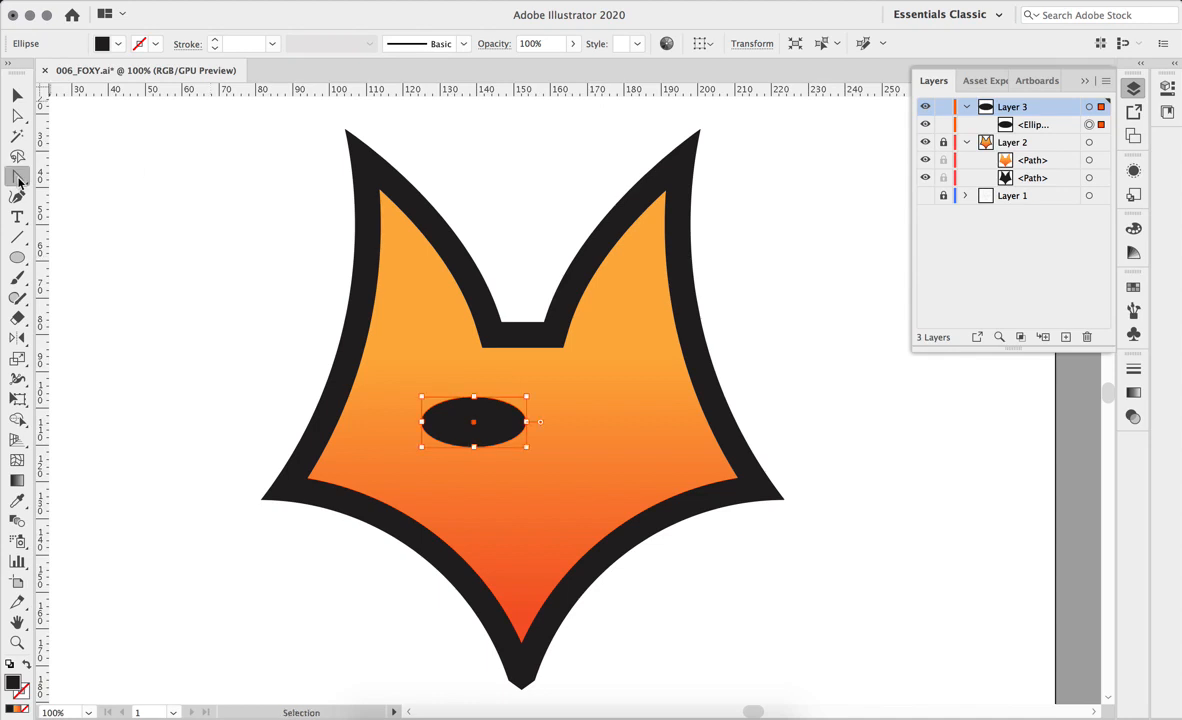
left_click_drag(20, 182, 122, 243)
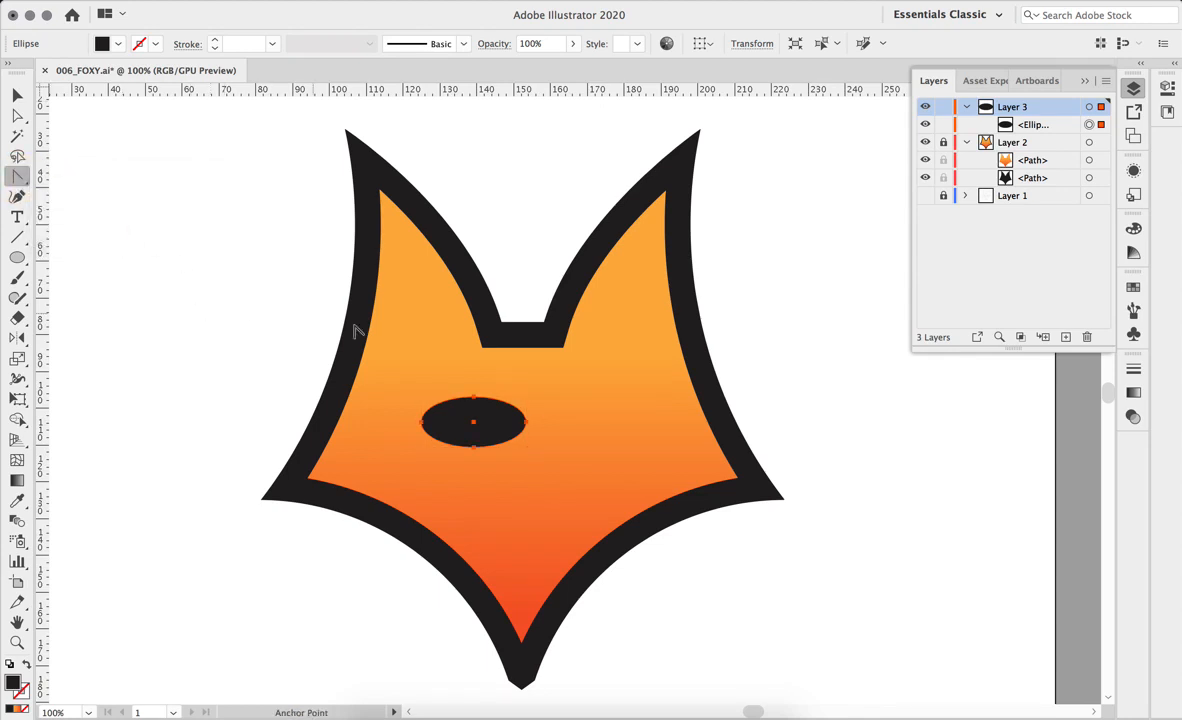
left_click(525, 424)
left_click(421, 423)
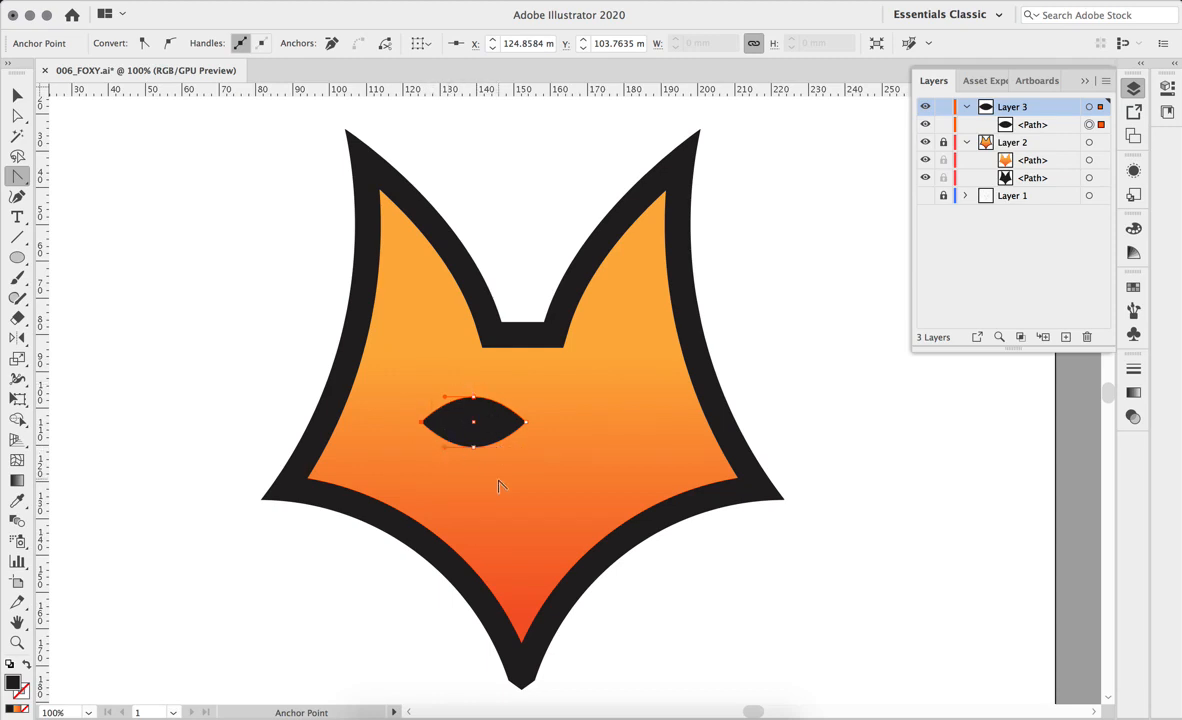
Scale only the eye shape's upper and lower anchor points uniformly to 80%
key("a")
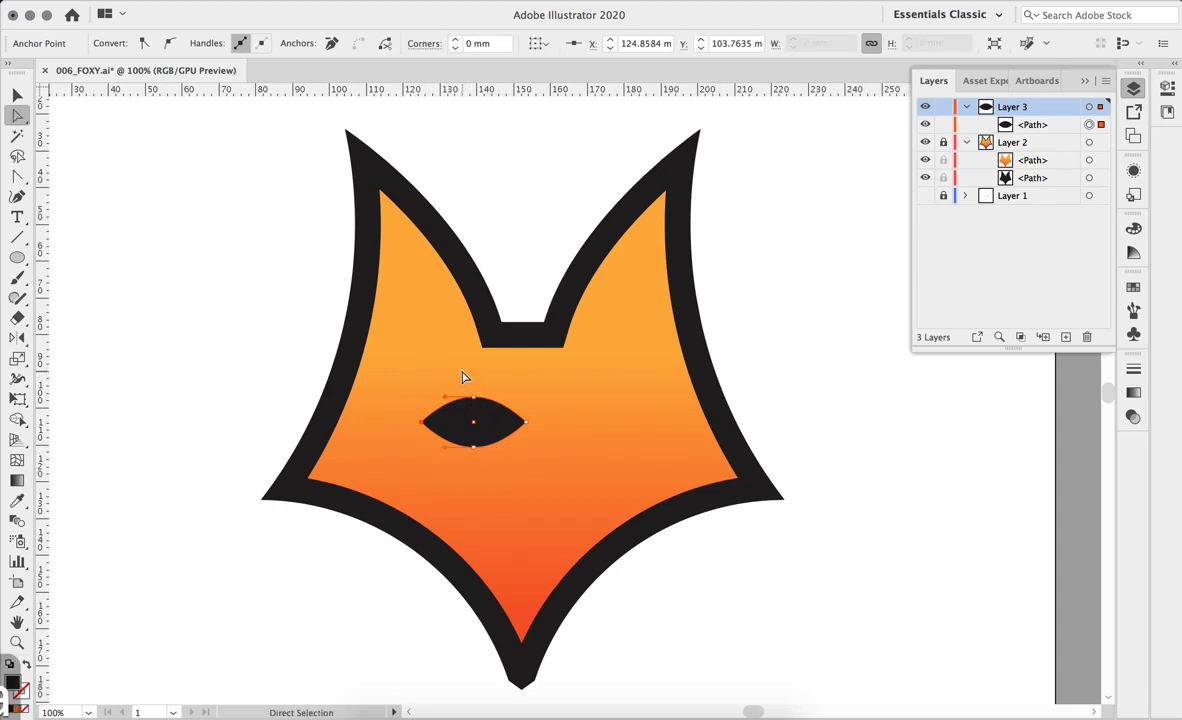
left_click_drag(462, 377, 490, 470)
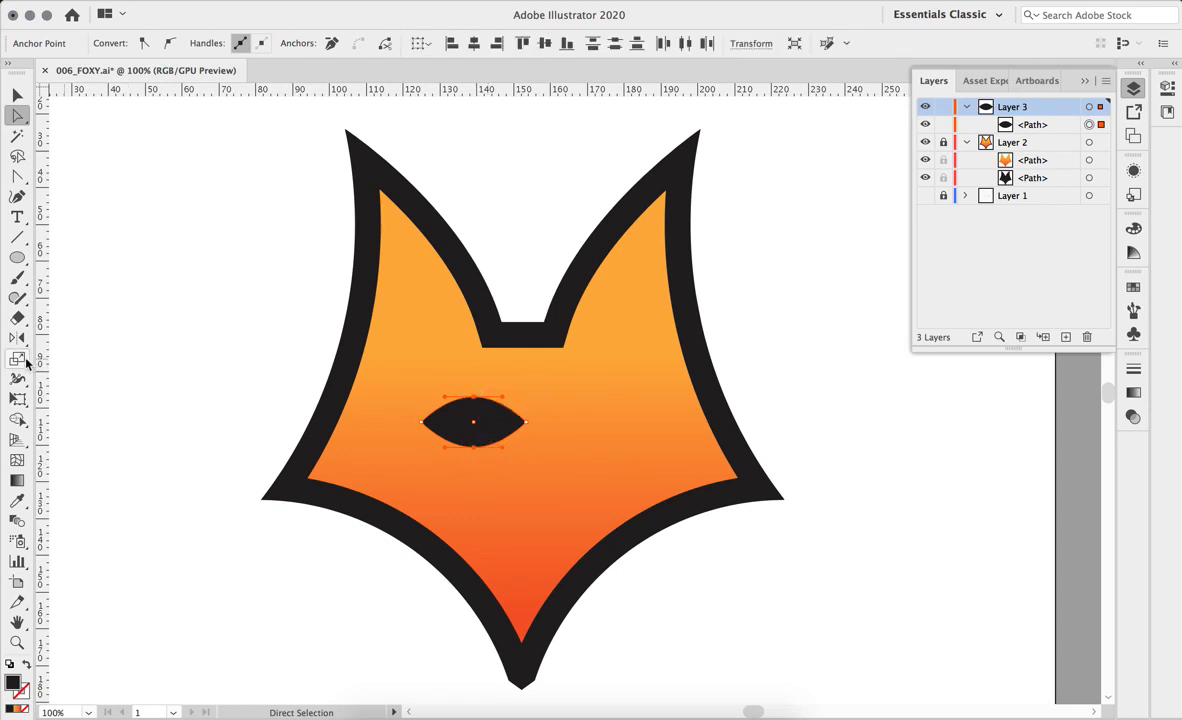
left_click(18, 360)
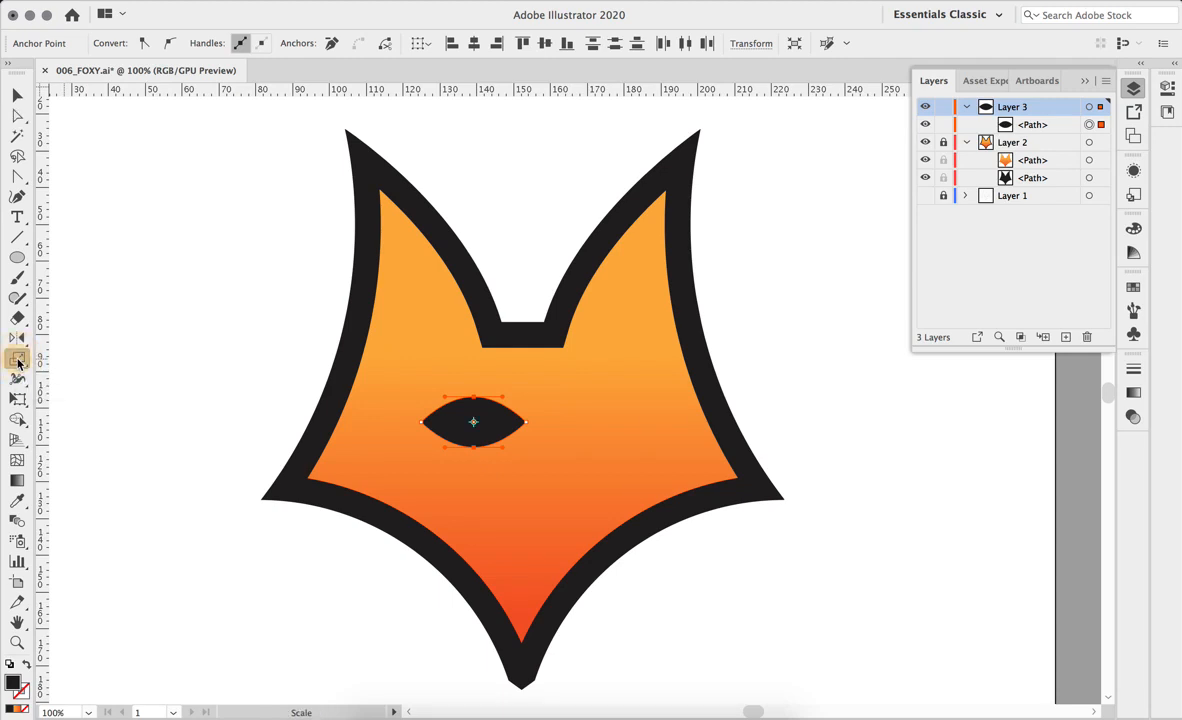
double_click(18, 362)
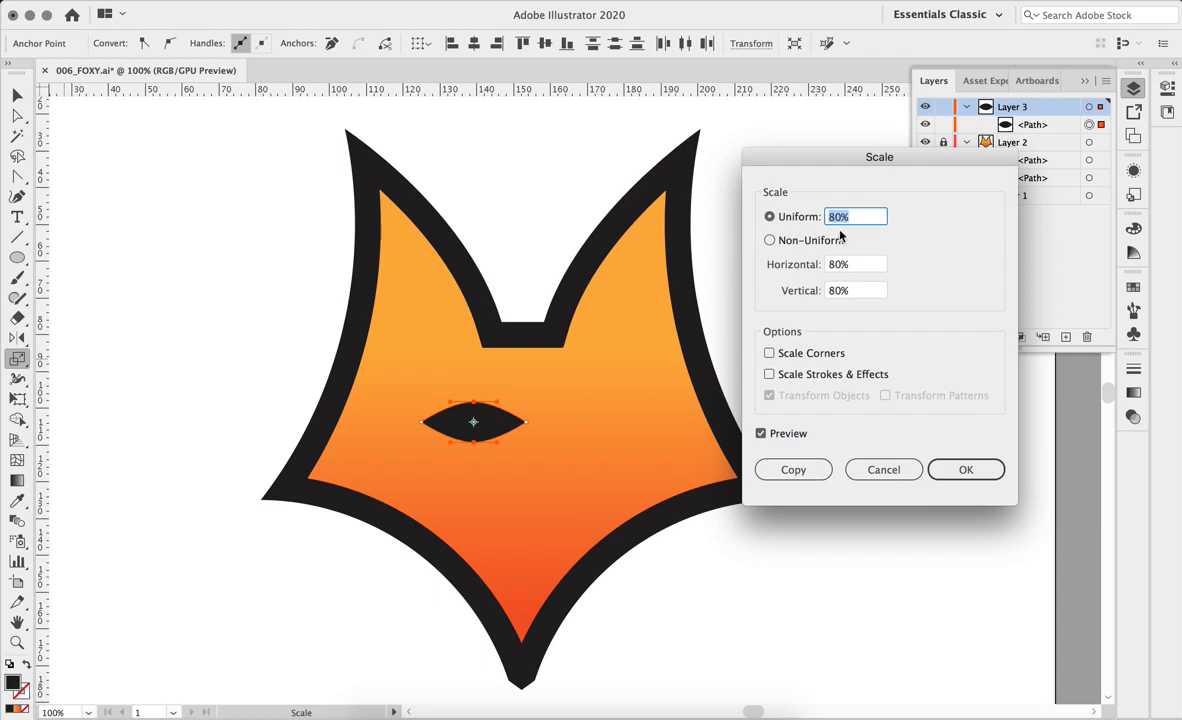
left_click(761, 433)
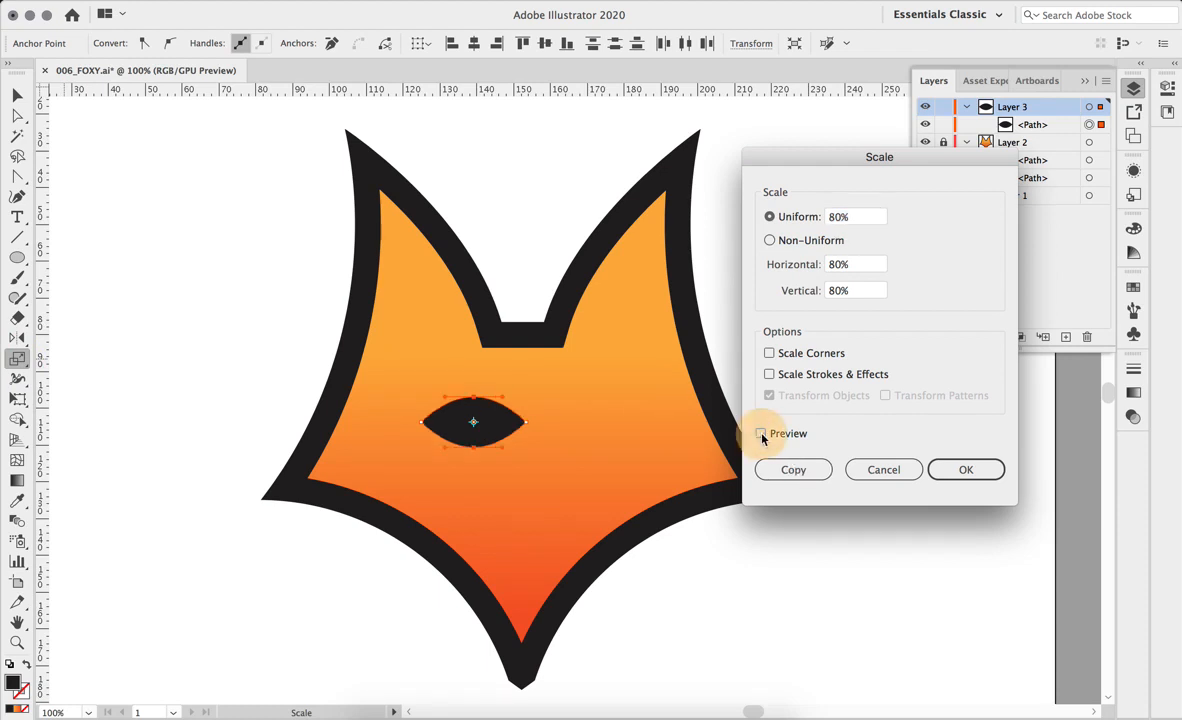
left_click(761, 434)
left_click(761, 434)
left_click(761, 434)
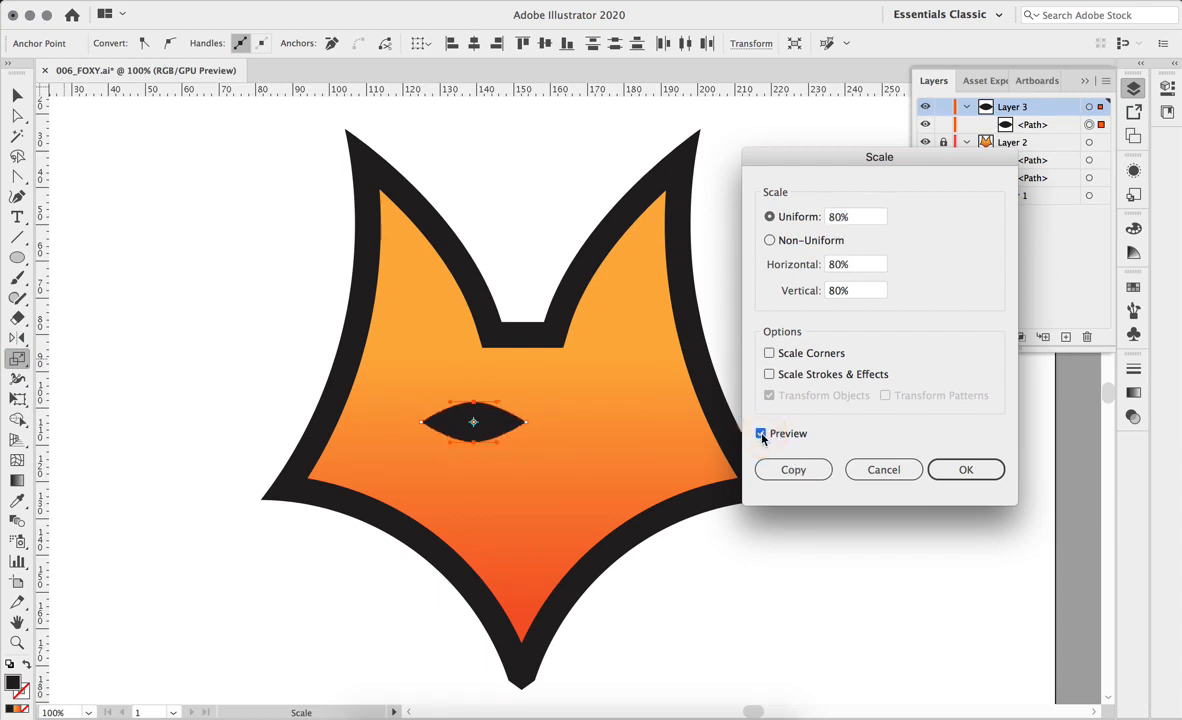
left_click(978, 468)
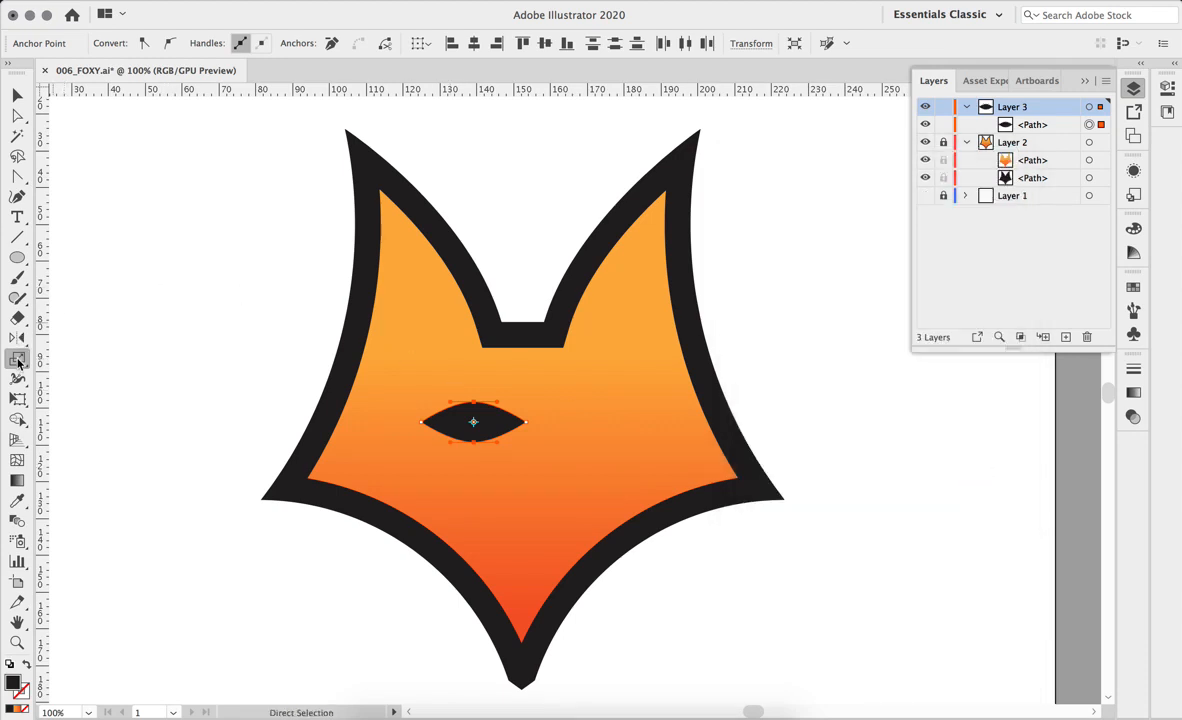
left_click(17, 360)
left_click(17, 341)
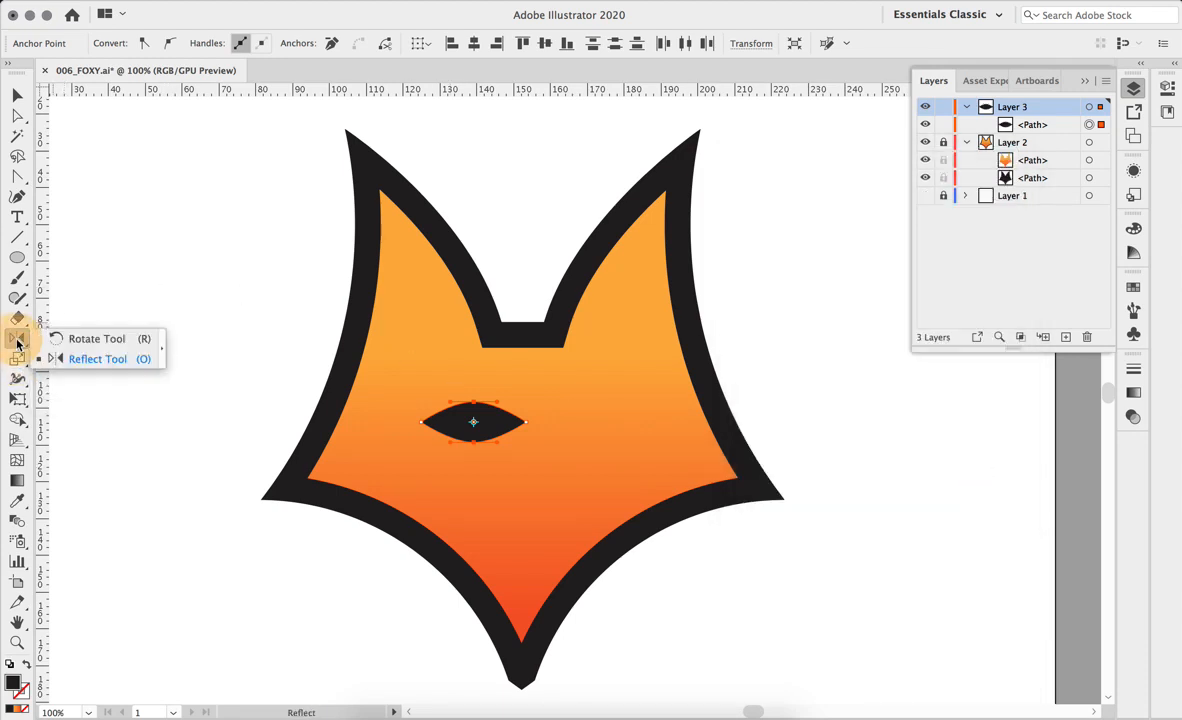
left_click(84, 338)
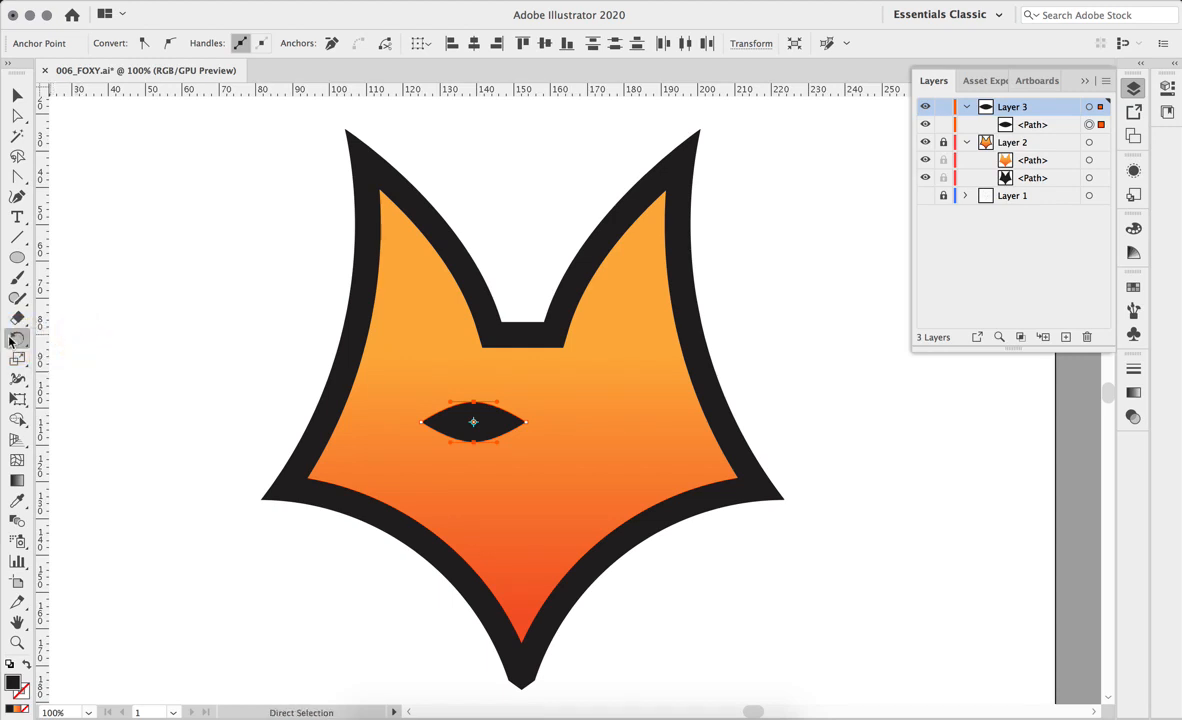
double_click(19, 343)
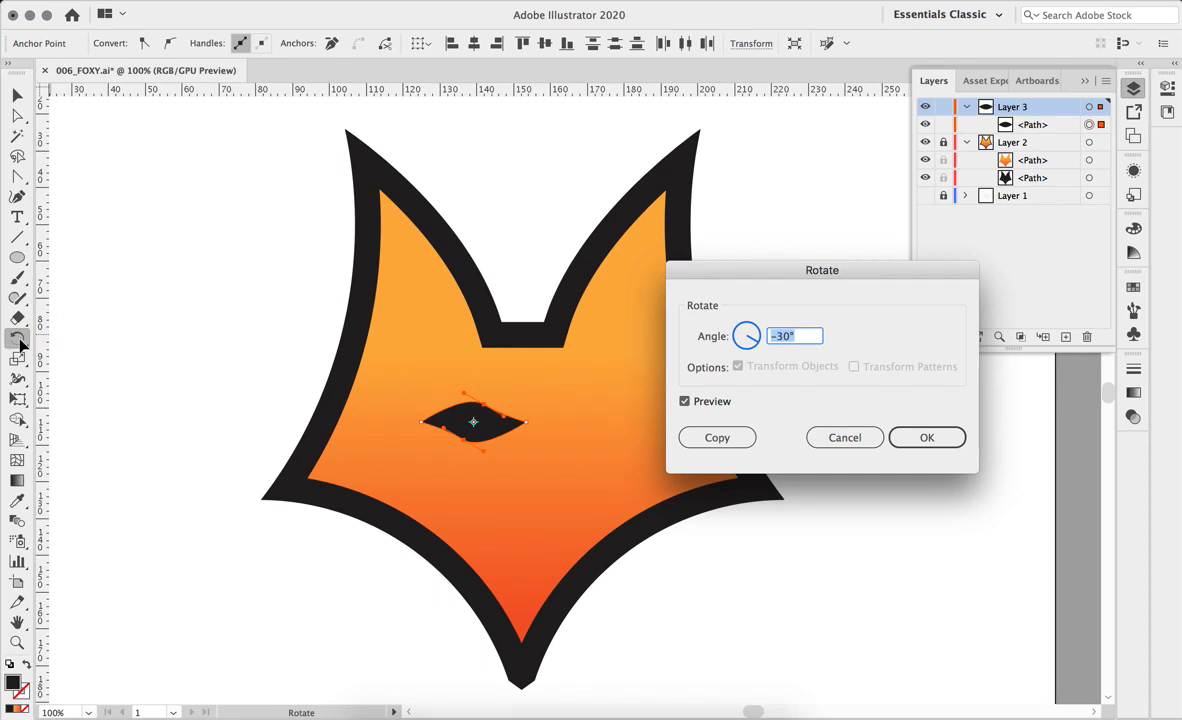
key("Escape")
Select the whole eye shape and rotate it by -30°
left_click(17, 95)
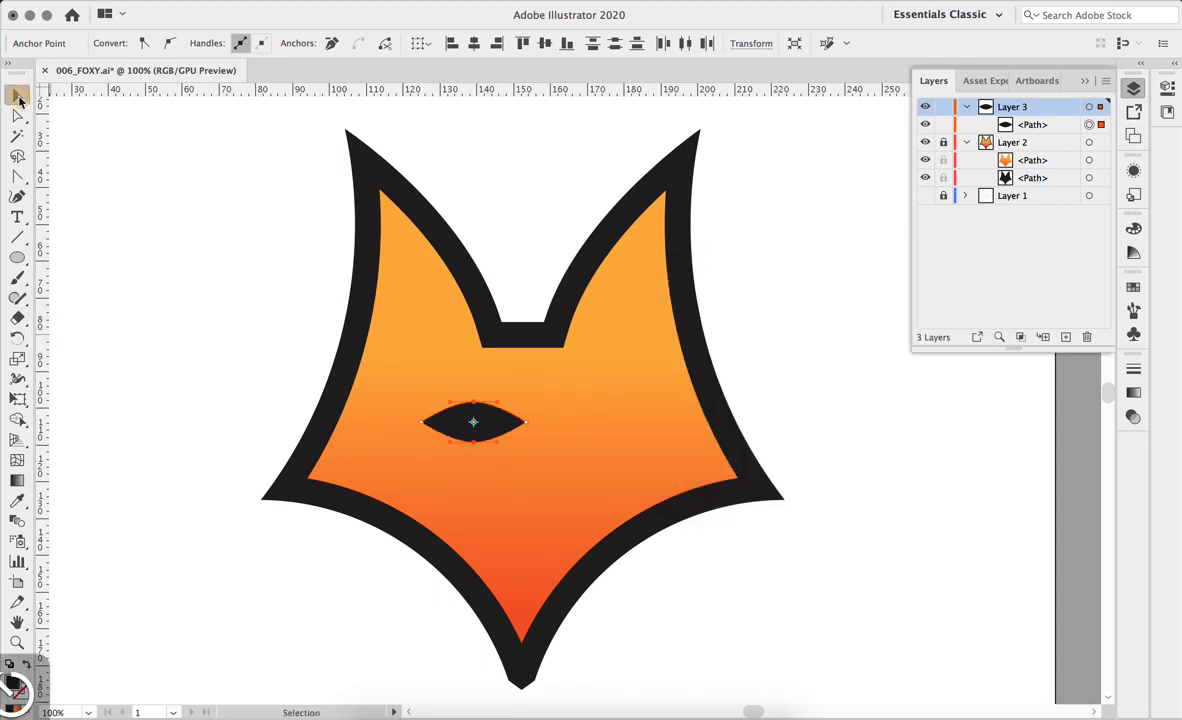
left_click(169, 308)
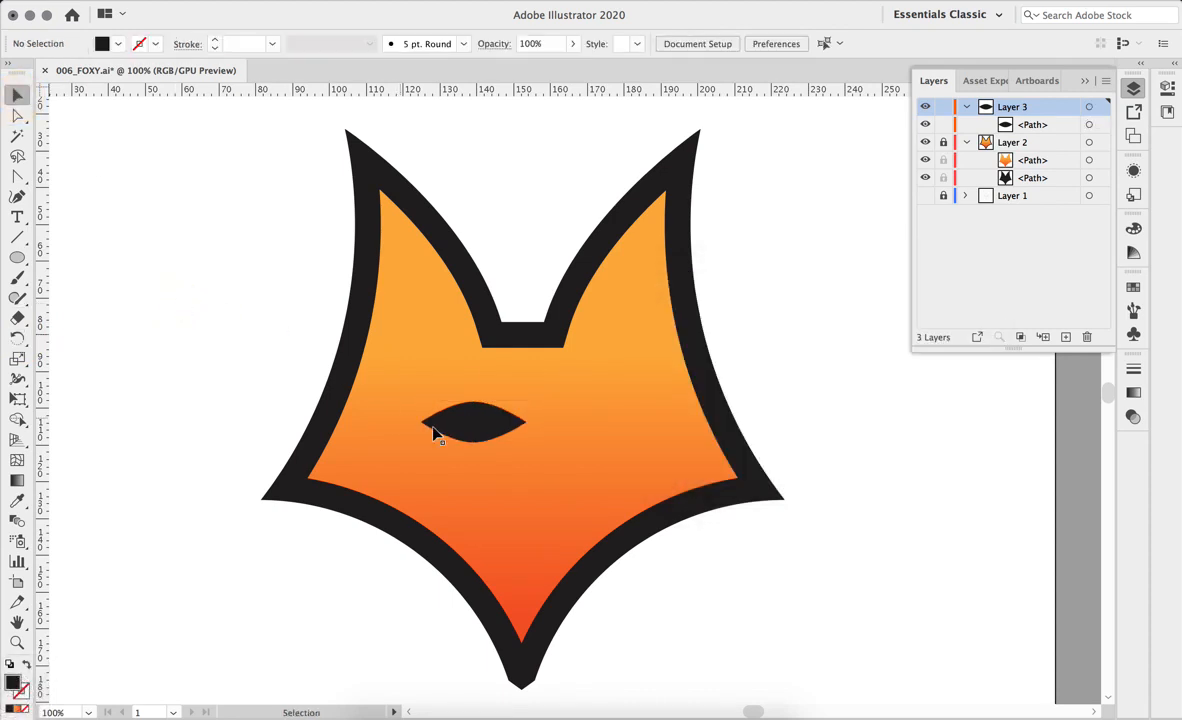
left_click(475, 424)
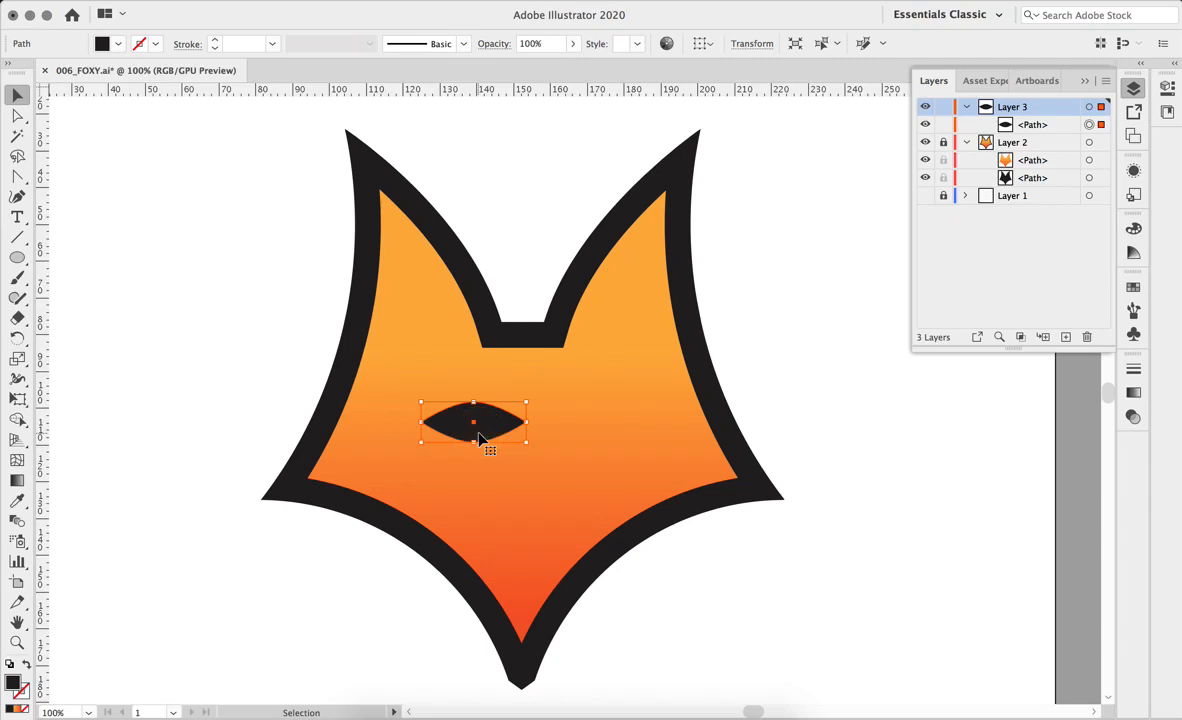
double_click(18, 339)
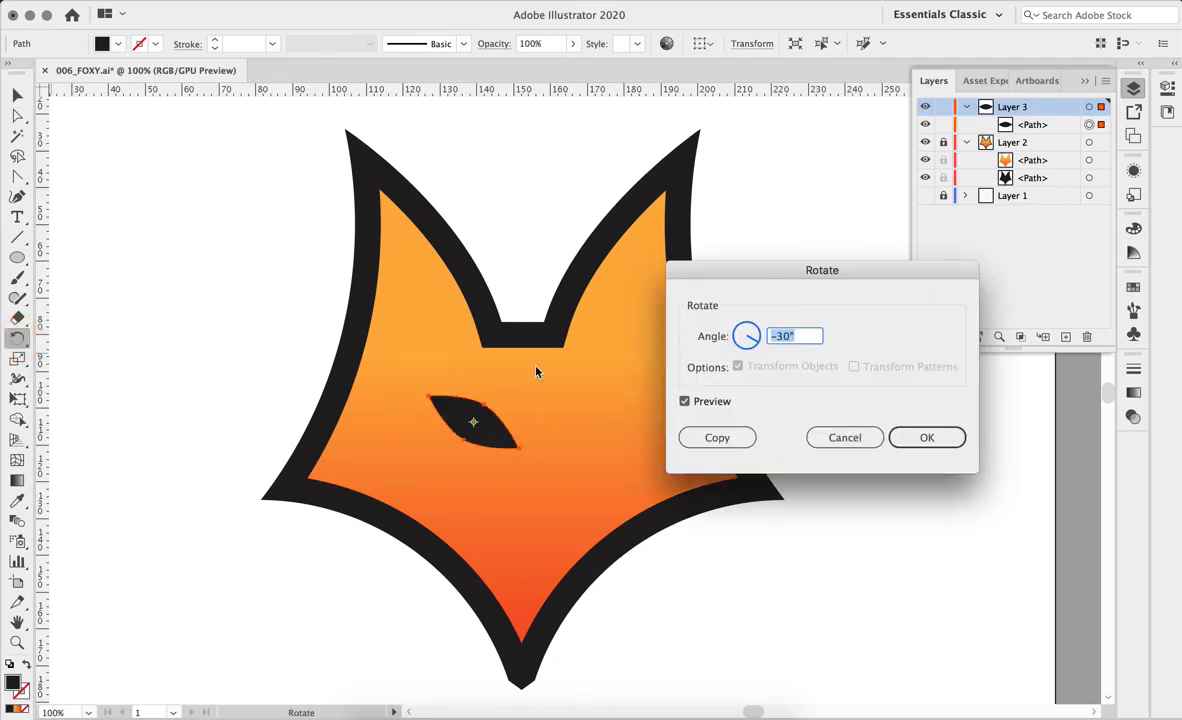
left_click(684, 402)
left_click(684, 402)
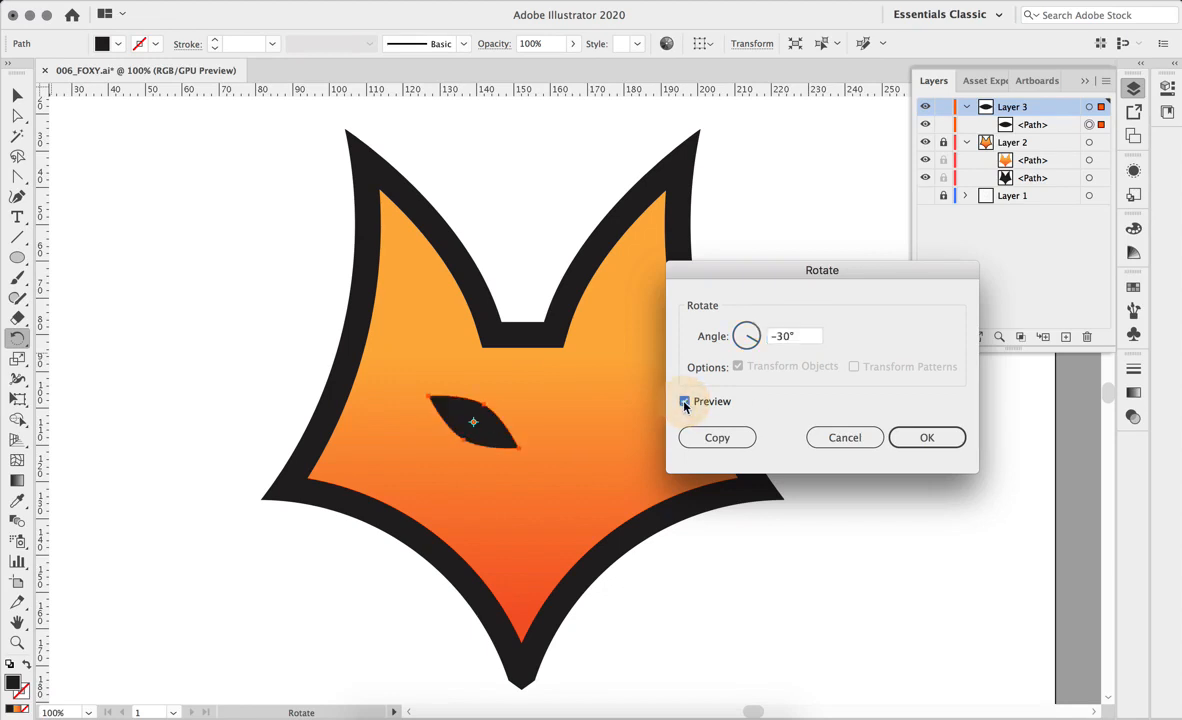
left_click_drag(793, 276, 831, 216)
left_click(944, 371)
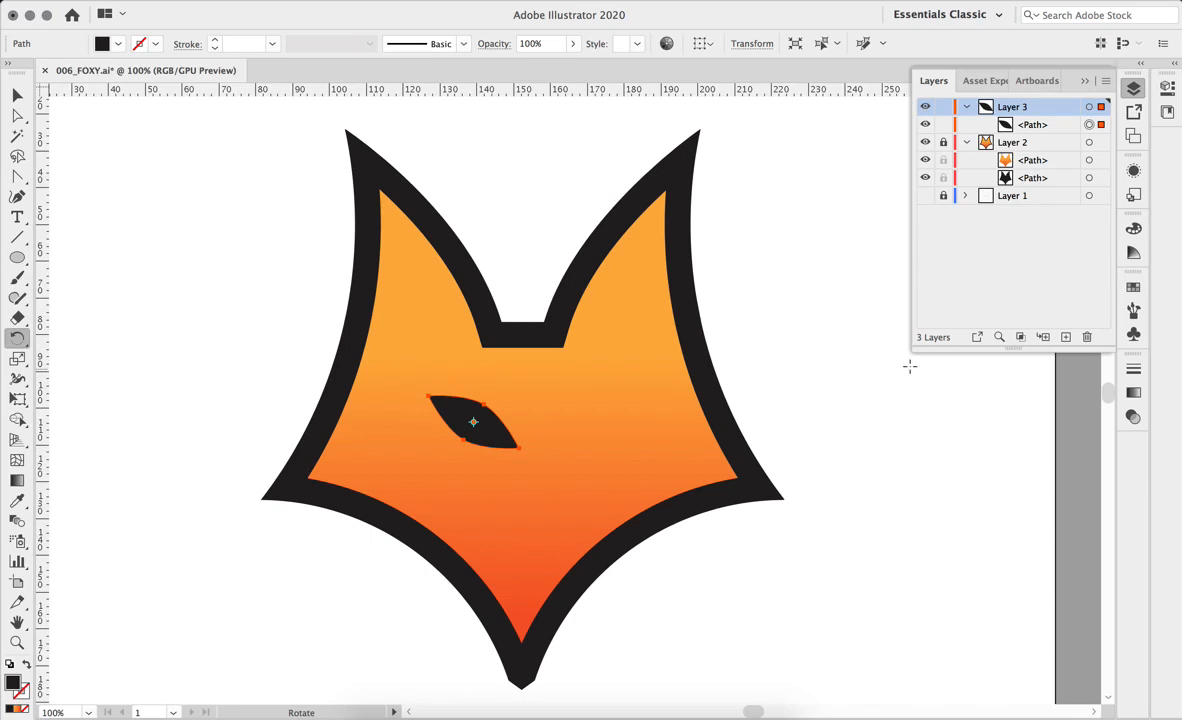
Move the rotated eye shape about 8 mm left on the fox's face
left_click_drag(857, 480, 824, 356)
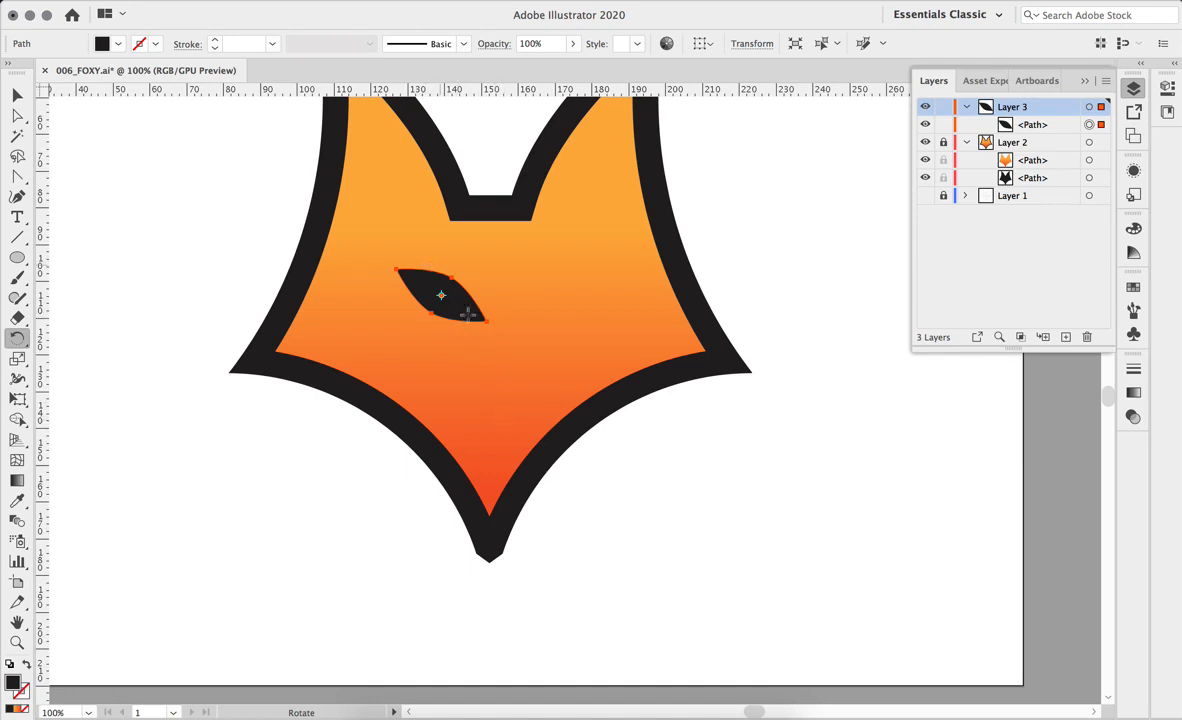
key("v")
left_click_drag(462, 312, 426, 311)
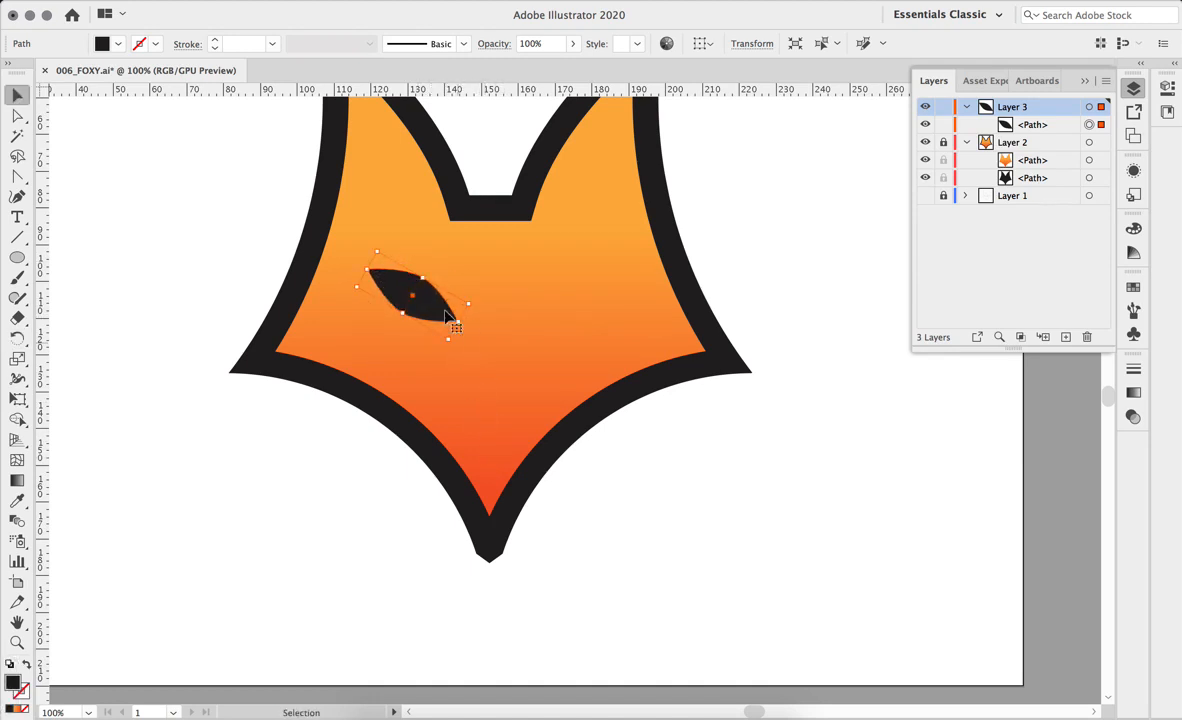
Hide Layer 2 and duplicate the eye shape, placing the copy up and to the right of the original
left_click(925, 143)
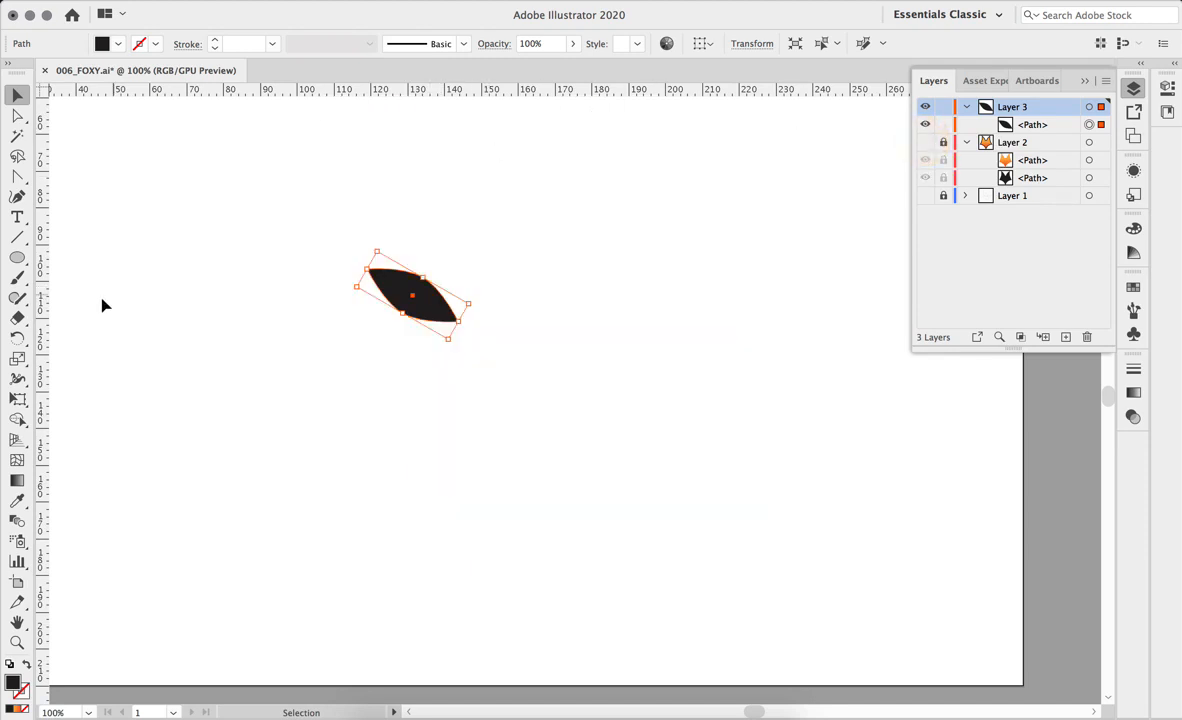
key("super+Tab")
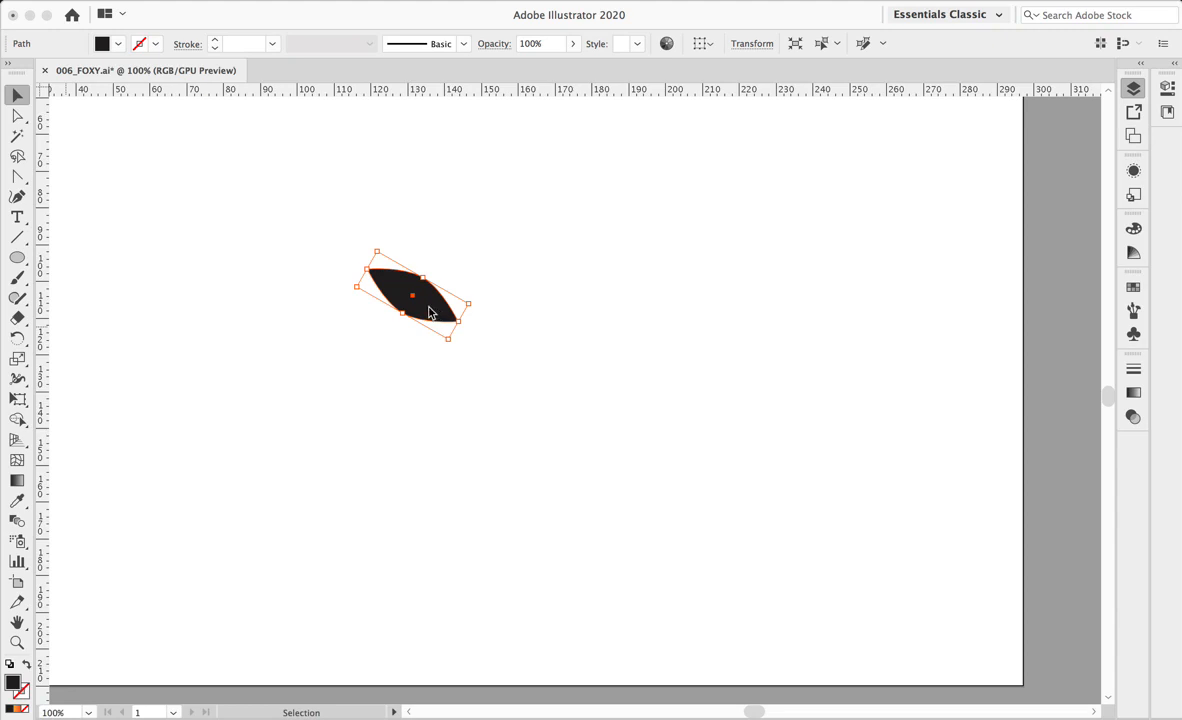
left_click(460, 240)
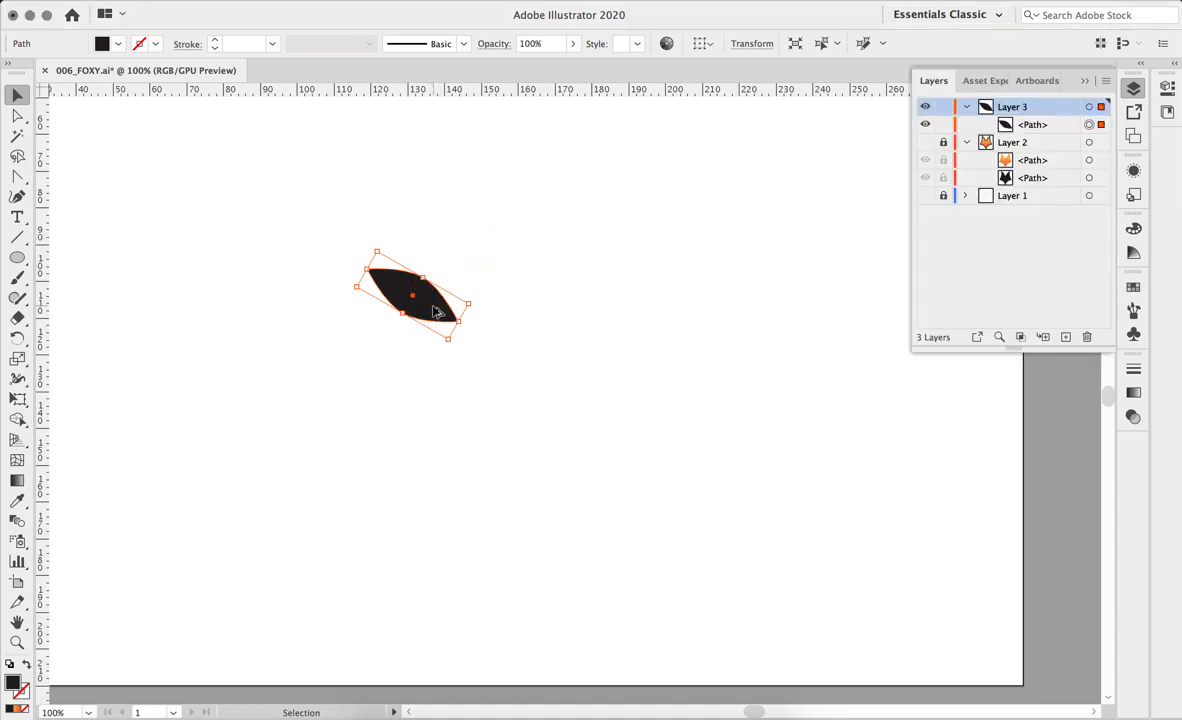
left_click_drag(433, 312, 430, 388)
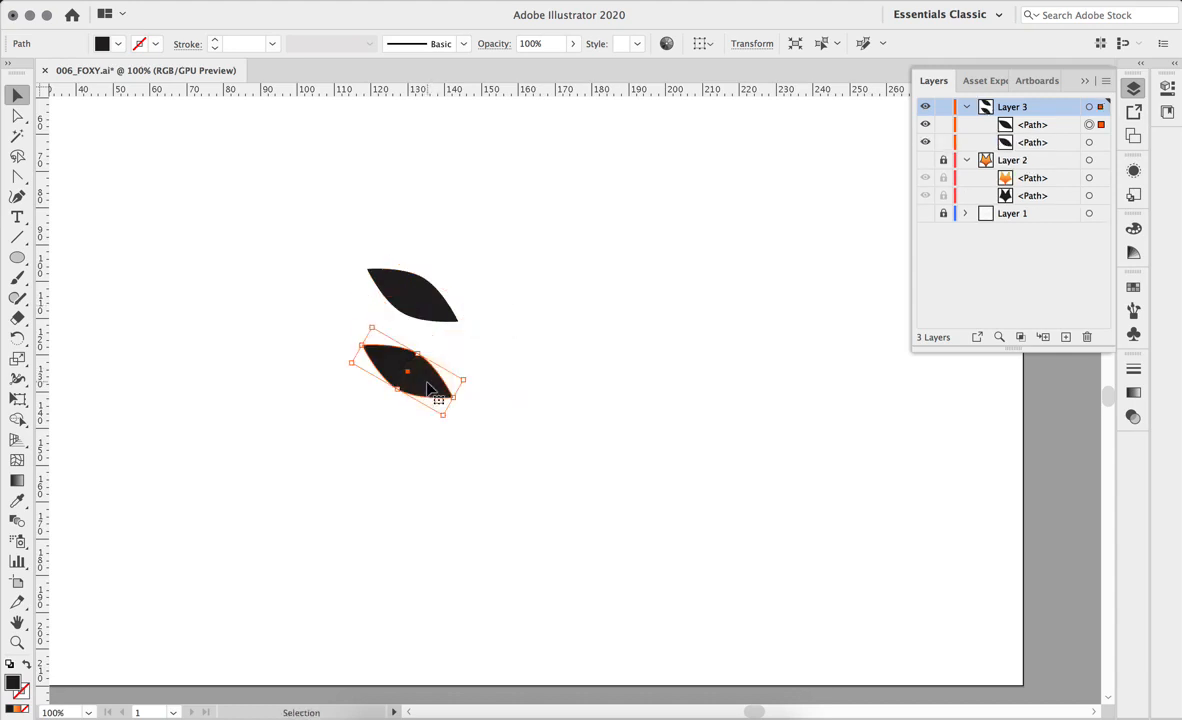
left_click_drag(428, 388, 525, 281)
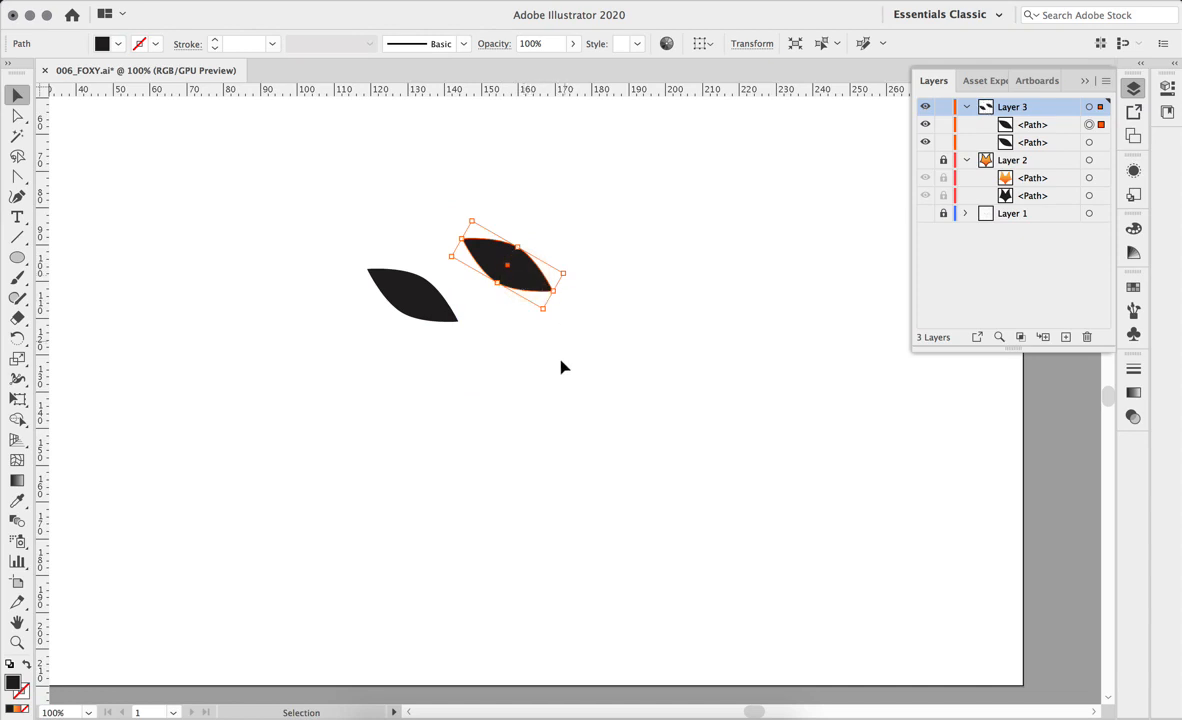
Delete the lower middle anchor point of the copied eye shape and switch to the Pen tool
key("a")
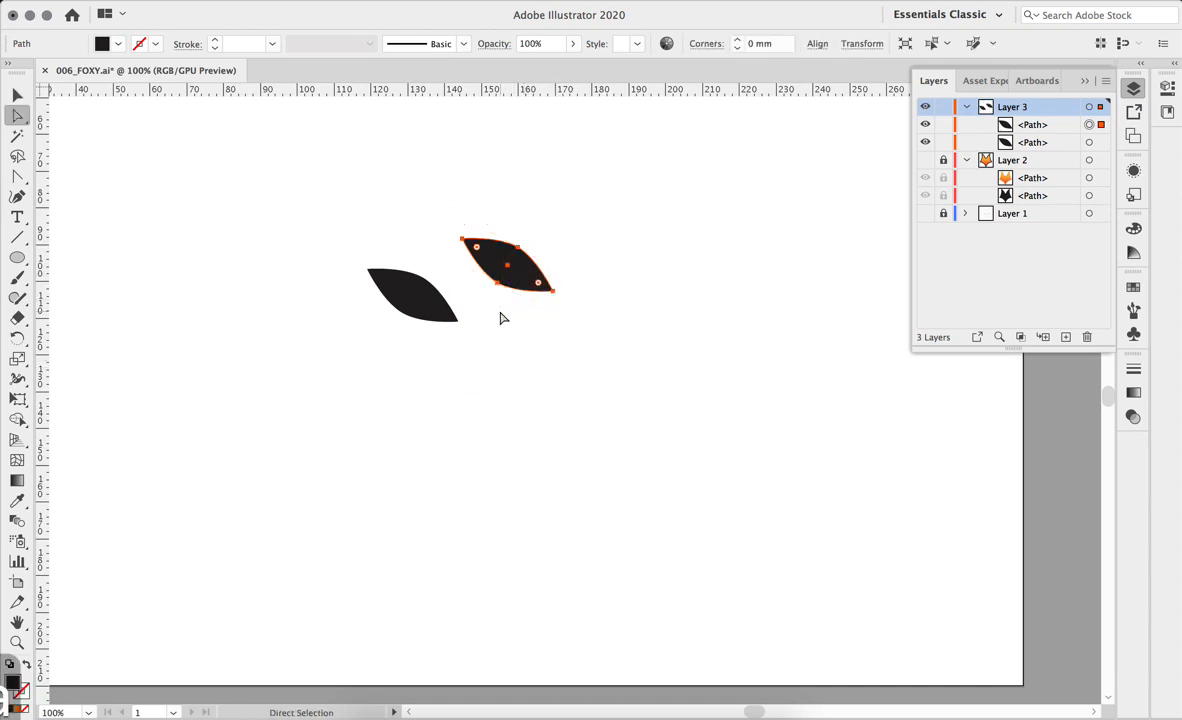
left_click(502, 317)
left_click(497, 281)
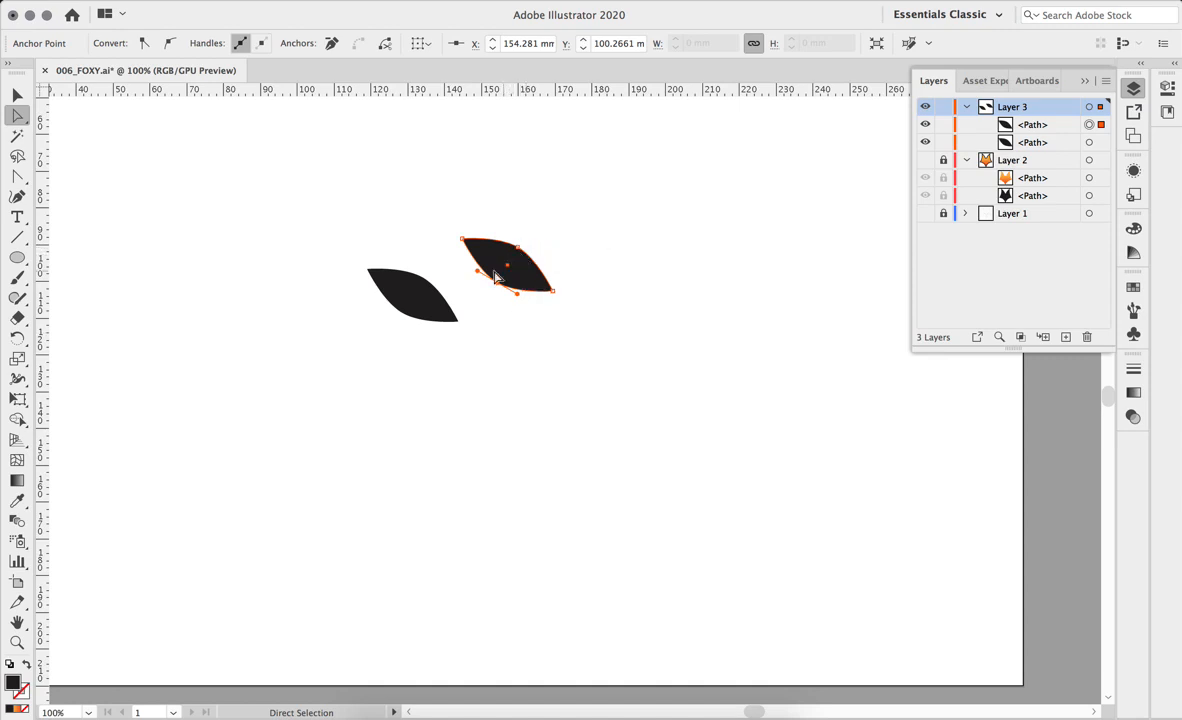
key("BackSpace")
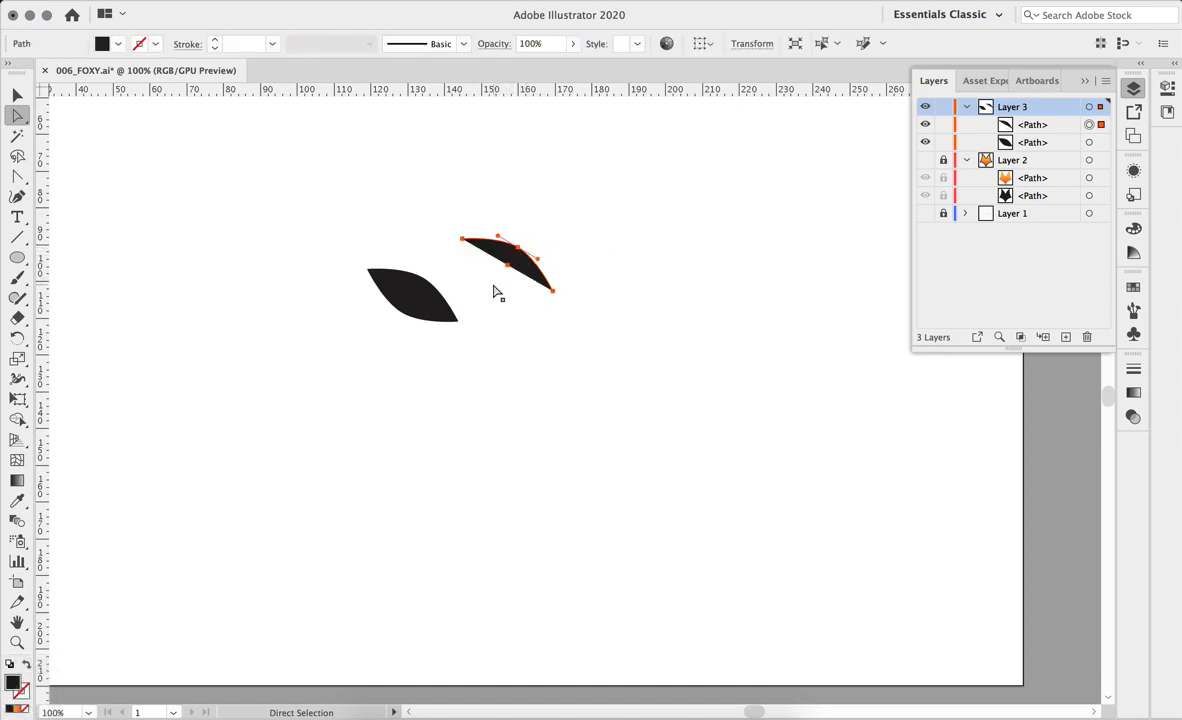
key("p")
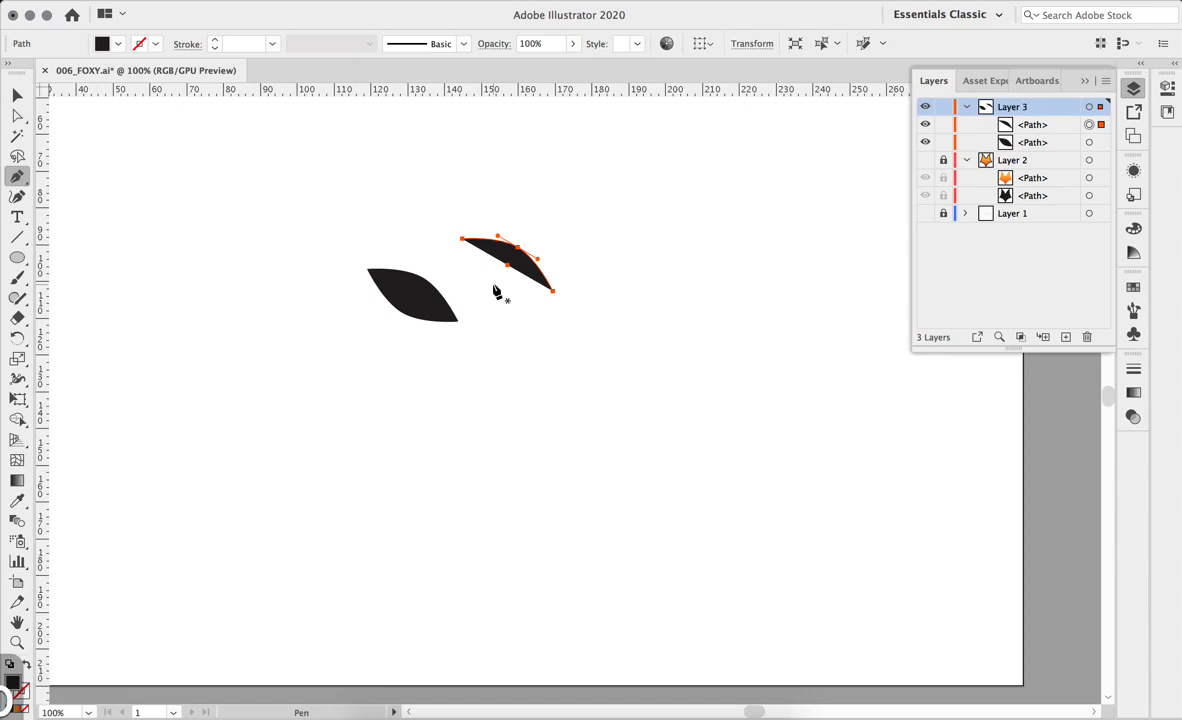
Extend the copied shape with a curved tail tapering to a point about 57 mm below its right corner, closing the path at its left tip
left_click(553, 291)
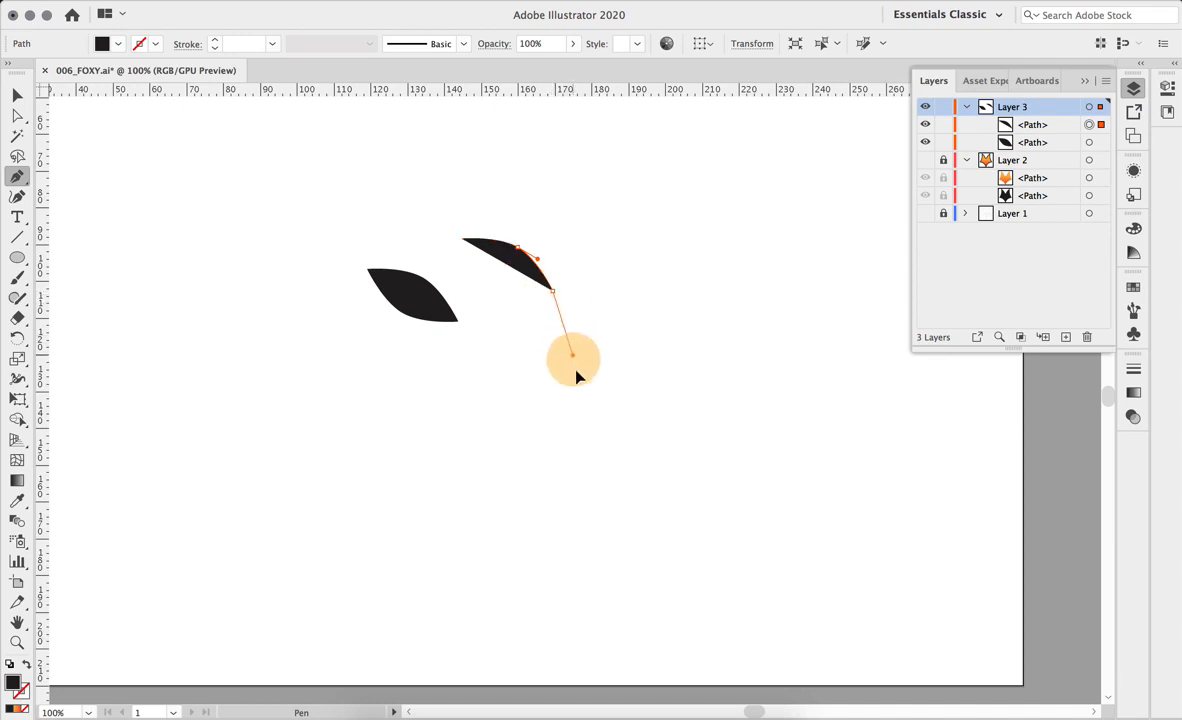
left_click_drag(610, 437, 607, 454)
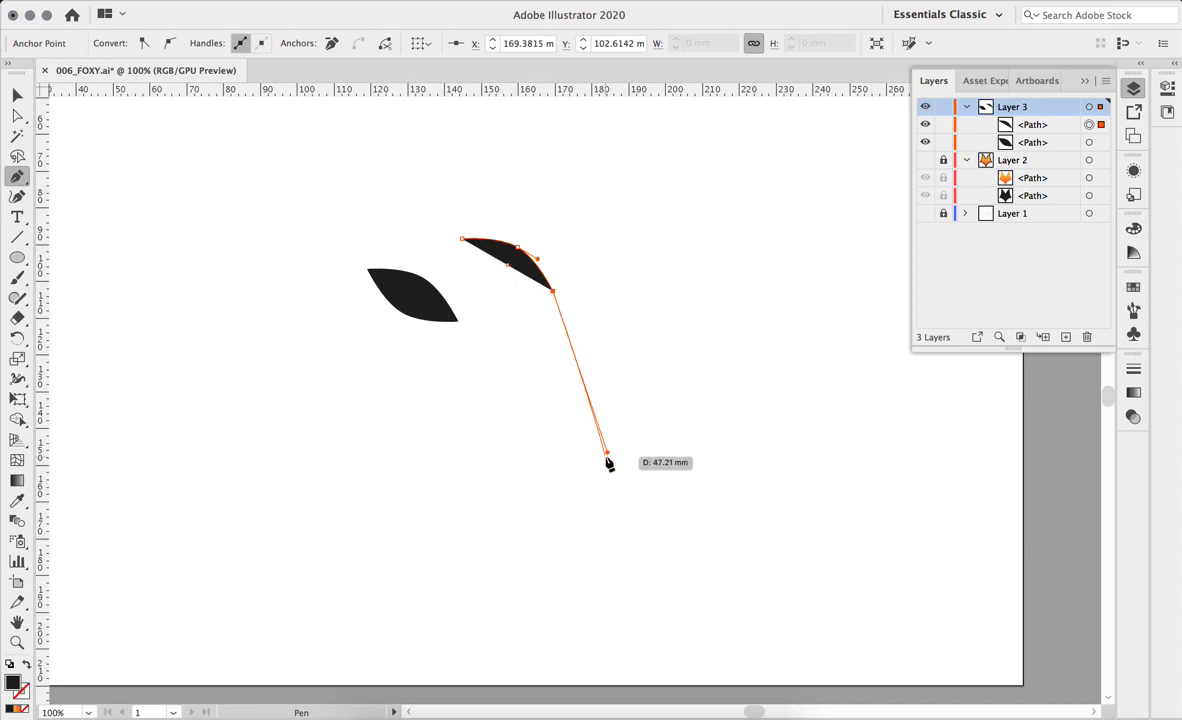
key("super")
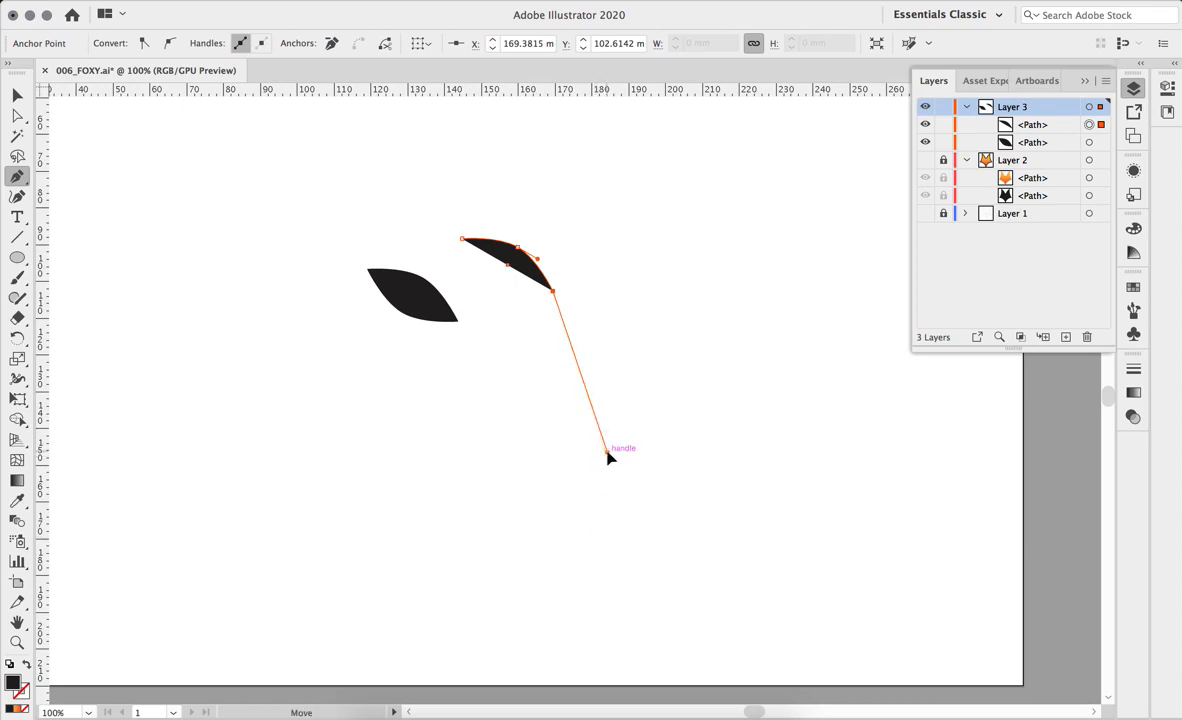
left_click_drag(607, 457, 587, 376)
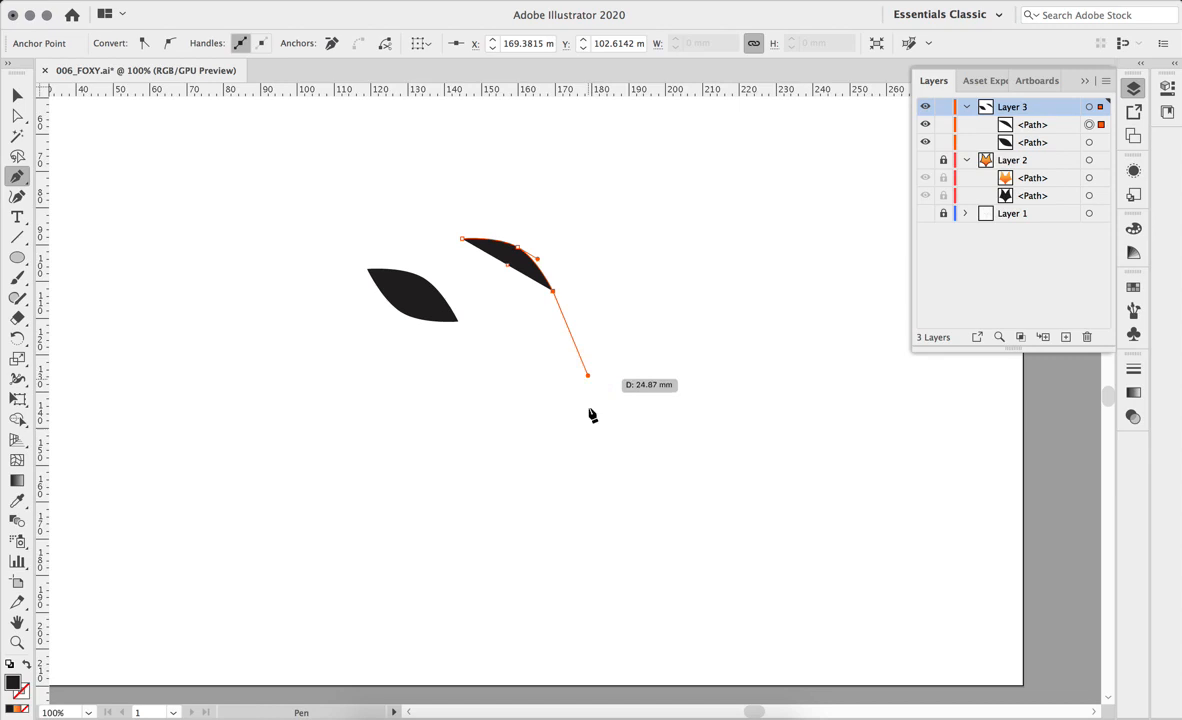
left_click(588, 500)
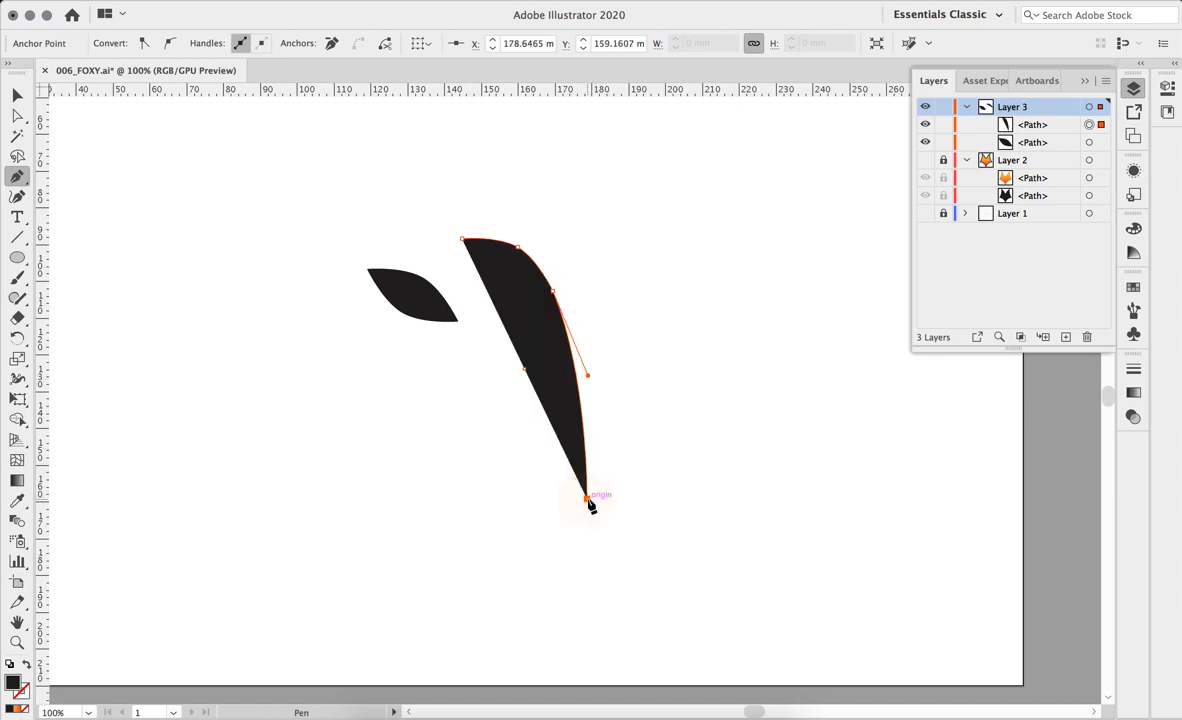
left_click_drag(588, 500, 521, 287)
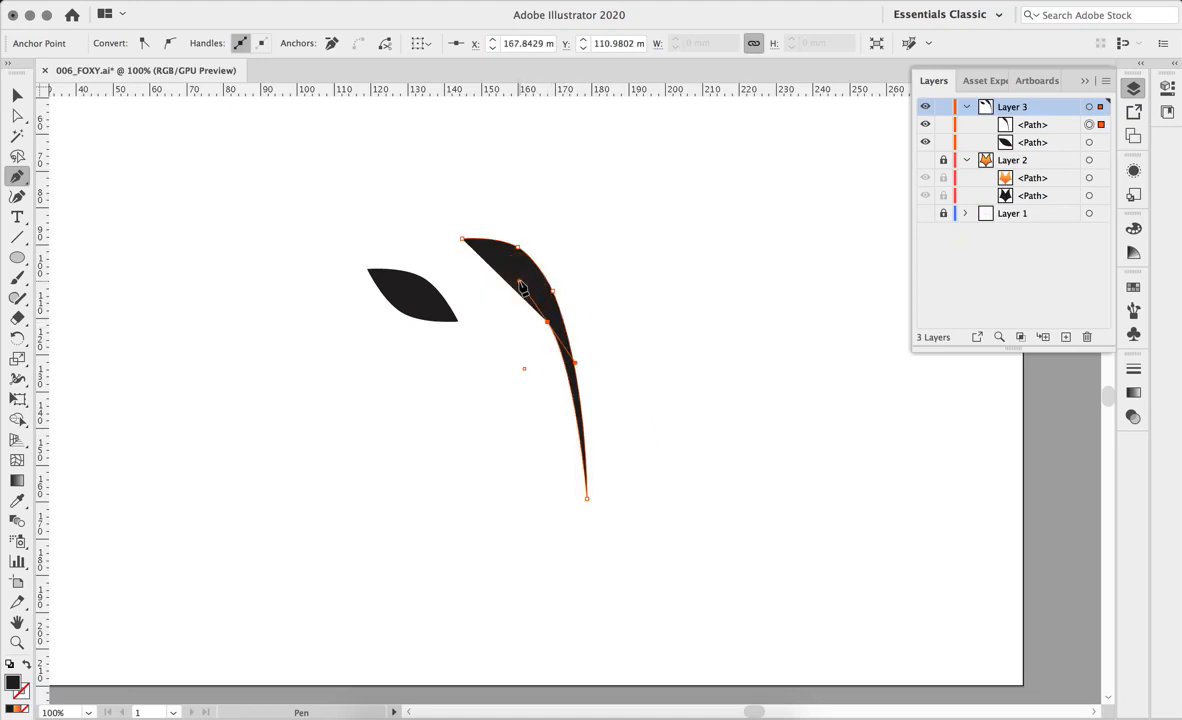
left_click(462, 240)
key("v")
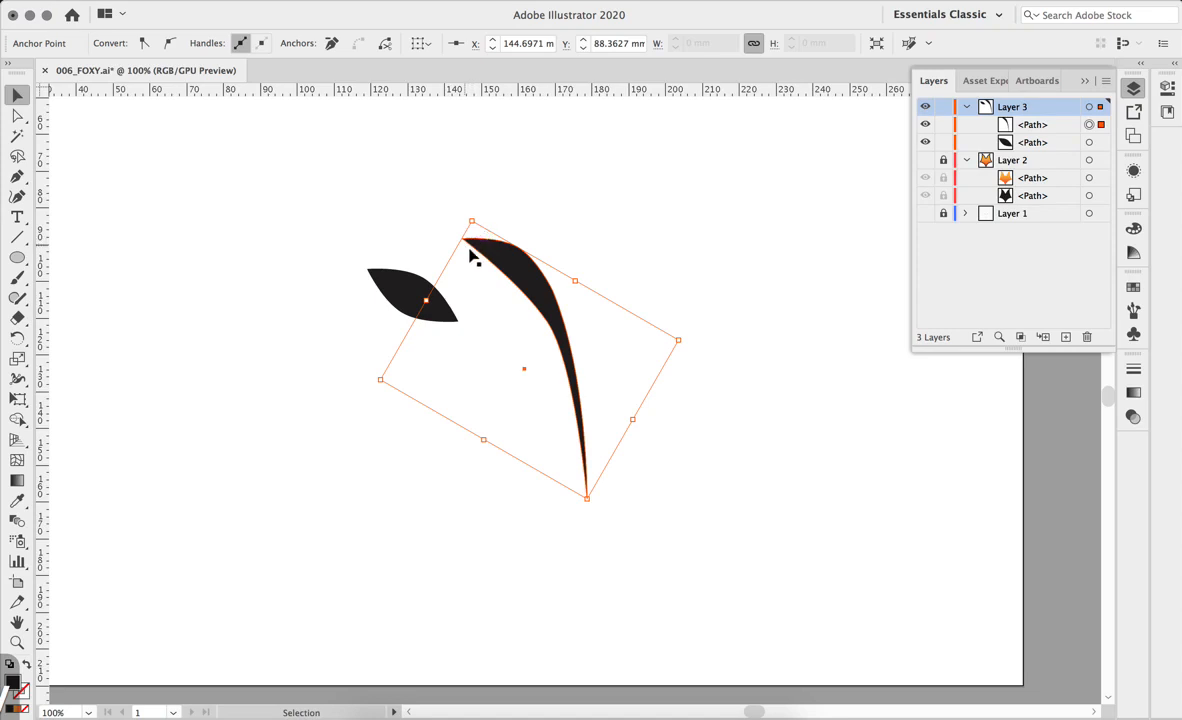
Move the original eye shape onto the upper part of the tailed shape and nudge it upward so their left tips align
left_click(400, 297)
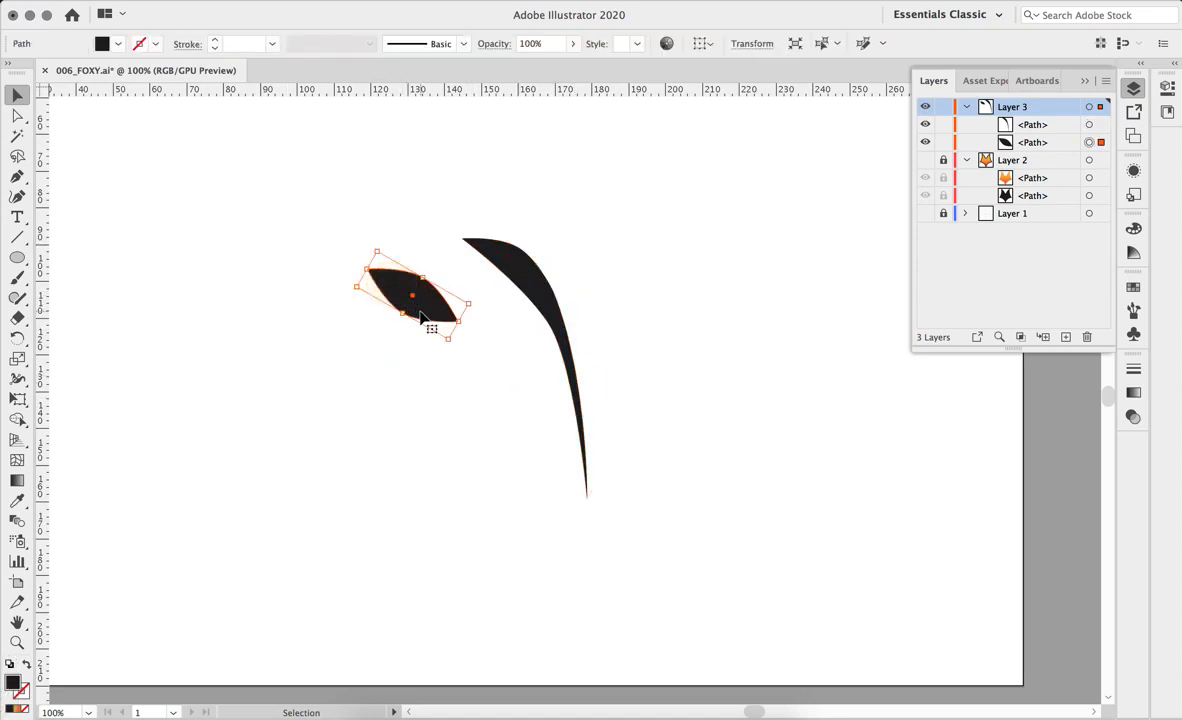
mouse_move(420, 316)
left_mouse_down()
mouse_move(465, 292)
mouse_move(500, 292)
mouse_move(500, 276)
mouse_move(515, 288)
mouse_move(505, 290)
mouse_move(557, 280)
mouse_move(501, 256)
mouse_move(672, 331)
mouse_move(752, 388)
left_mouse_up()
key("super+space")
key("space")
left_click_drag(733, 295, 758, 349)
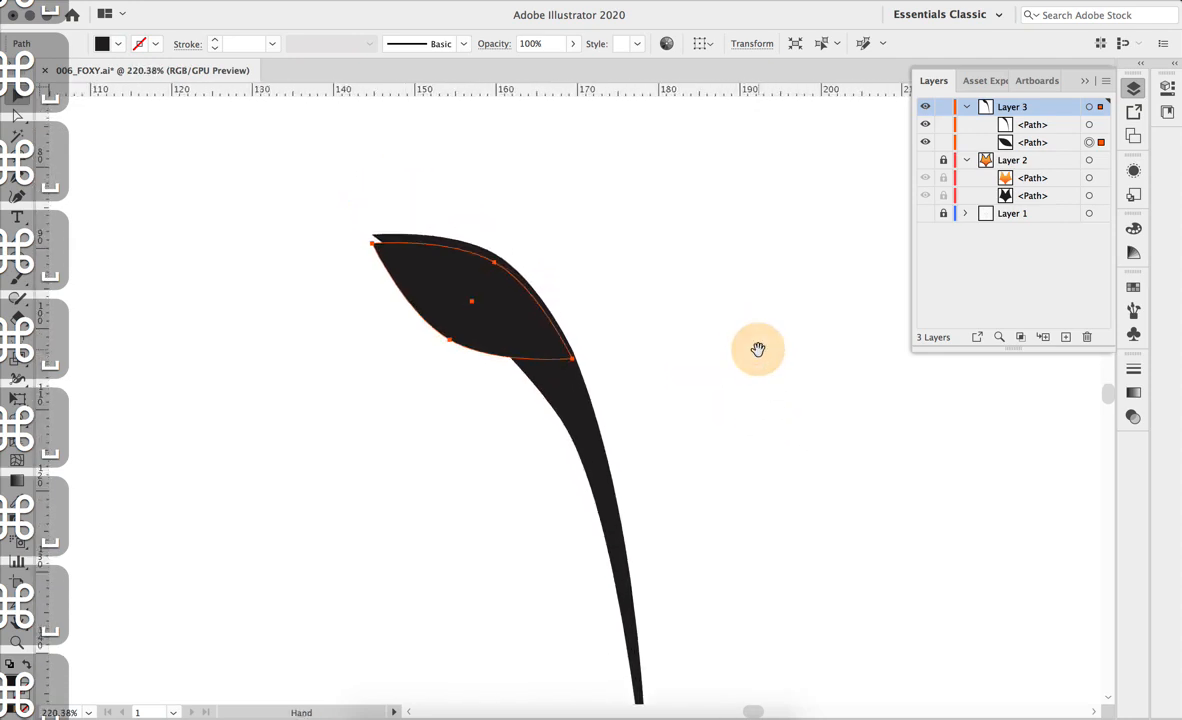
left_click(505, 345)
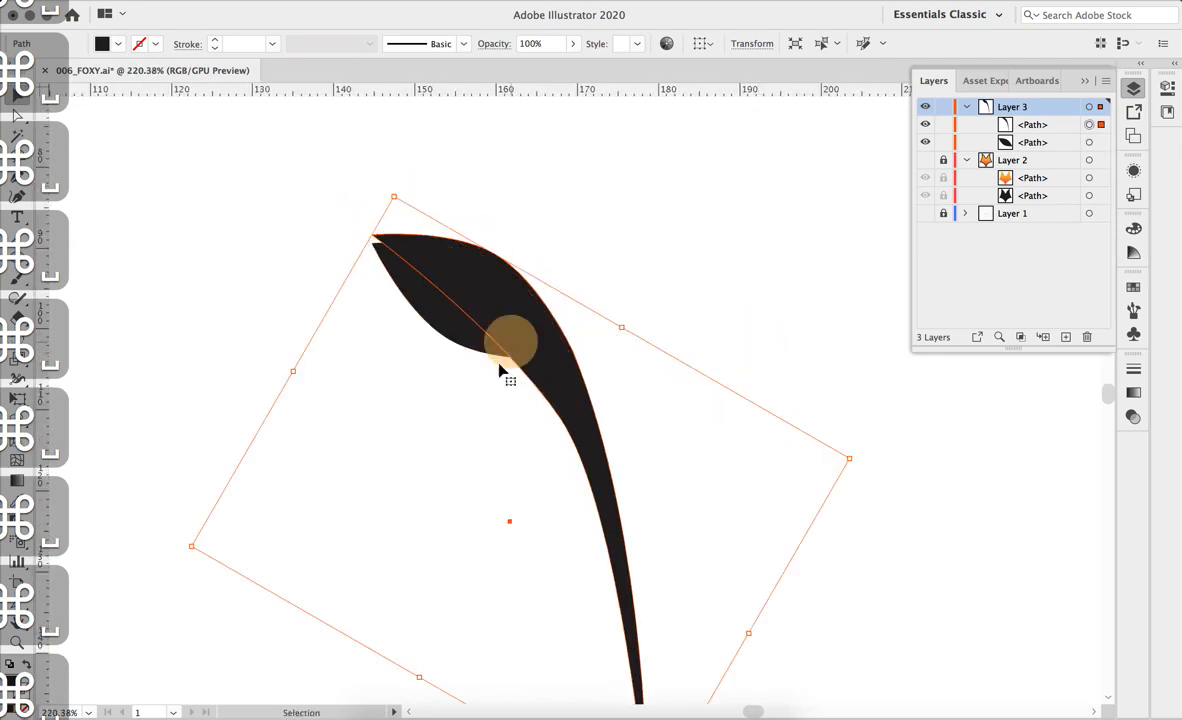
left_click(450, 327)
key("Up")
key("Up")
key("Up")
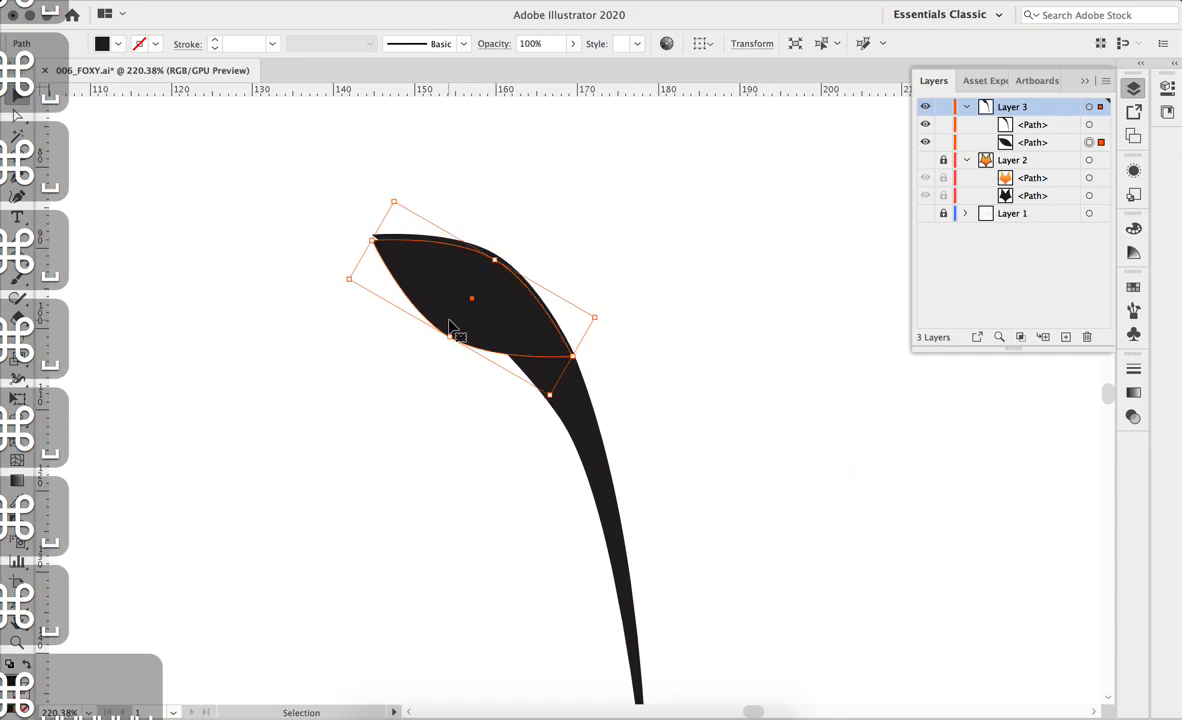
Reshape the tail's inner edge by moving its middle anchor to the eye's lower outline and adjusting its handles for a smooth taper
left_click(572, 420)
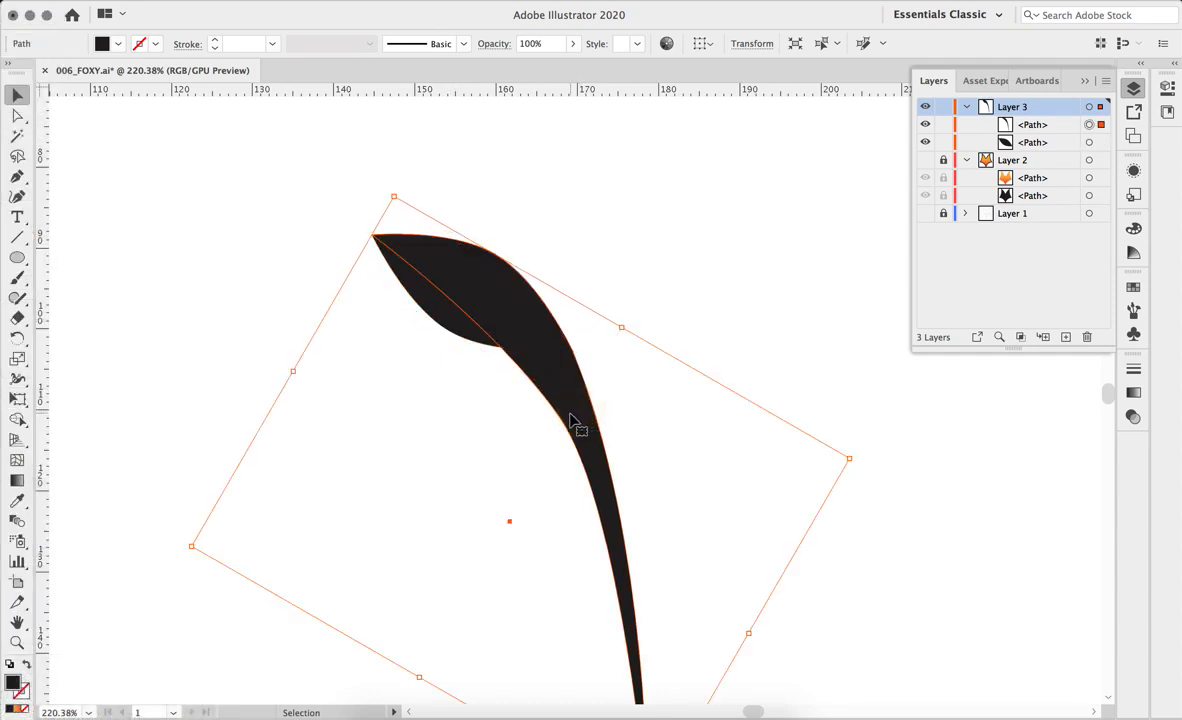
key("a")
left_click(561, 417)
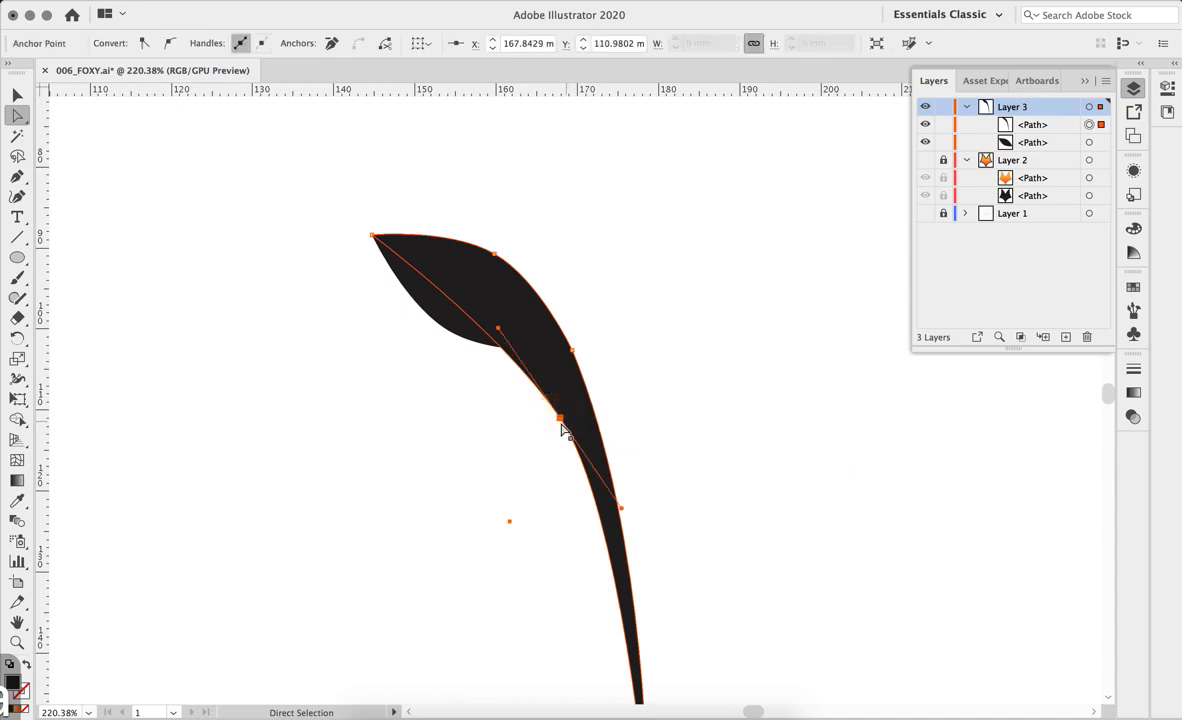
left_click_drag(499, 331, 510, 314)
left_click_drag(561, 424, 548, 368)
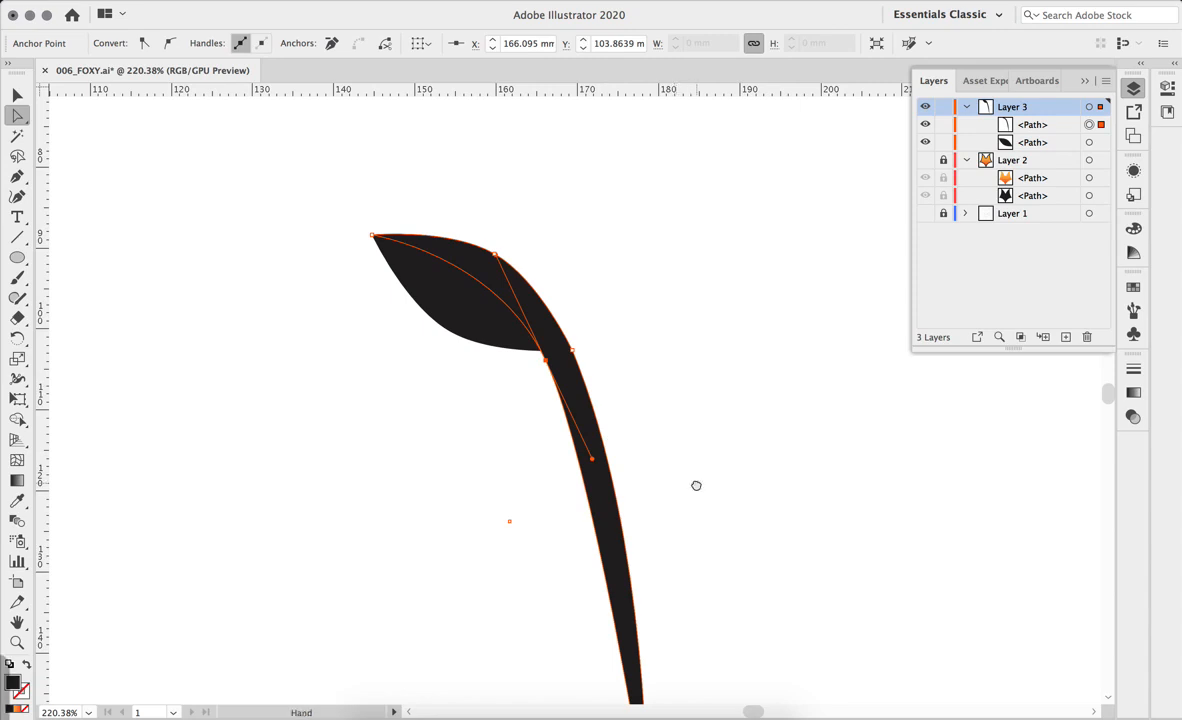
left_click_drag(694, 483, 667, 364)
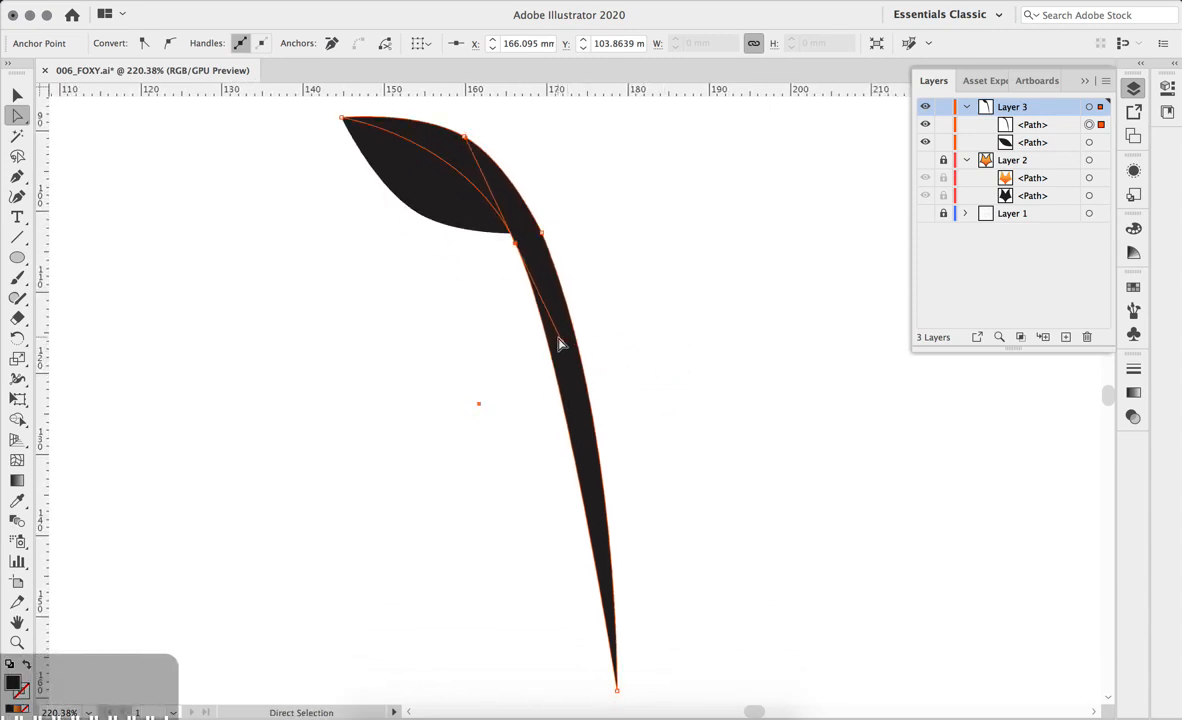
left_click_drag(562, 341, 606, 418)
left_click(451, 357)
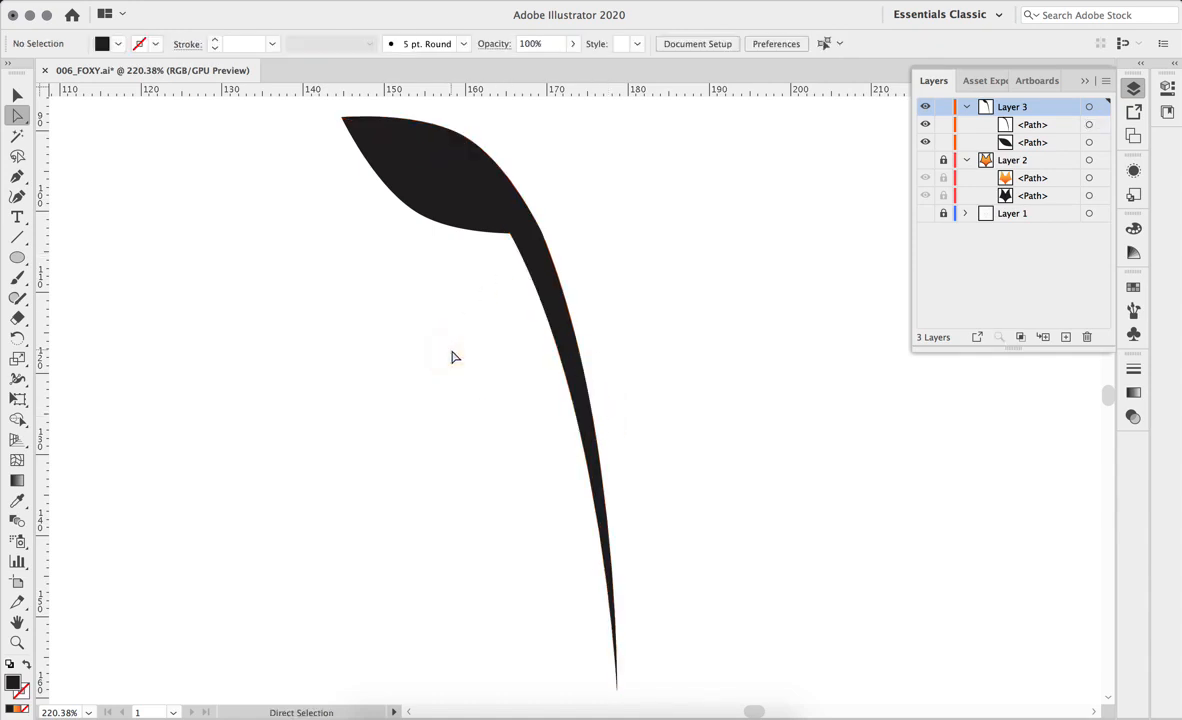
left_click_drag(528, 270, 501, 234)
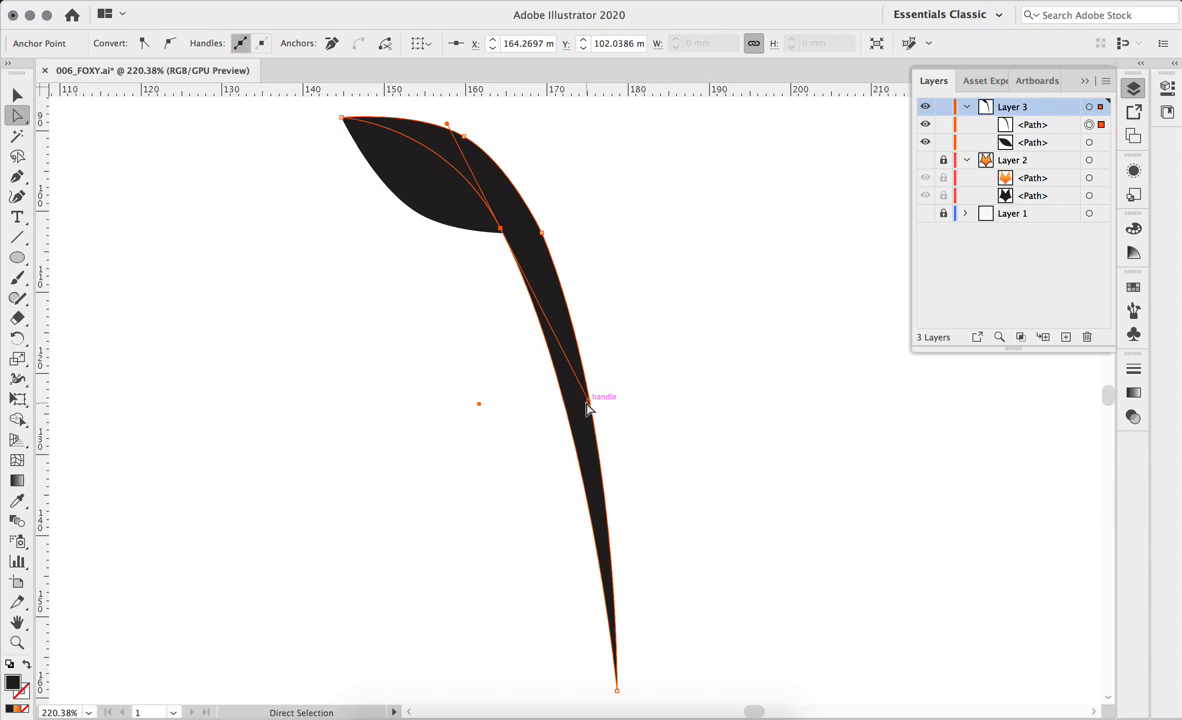
left_click_drag(591, 403, 575, 294)
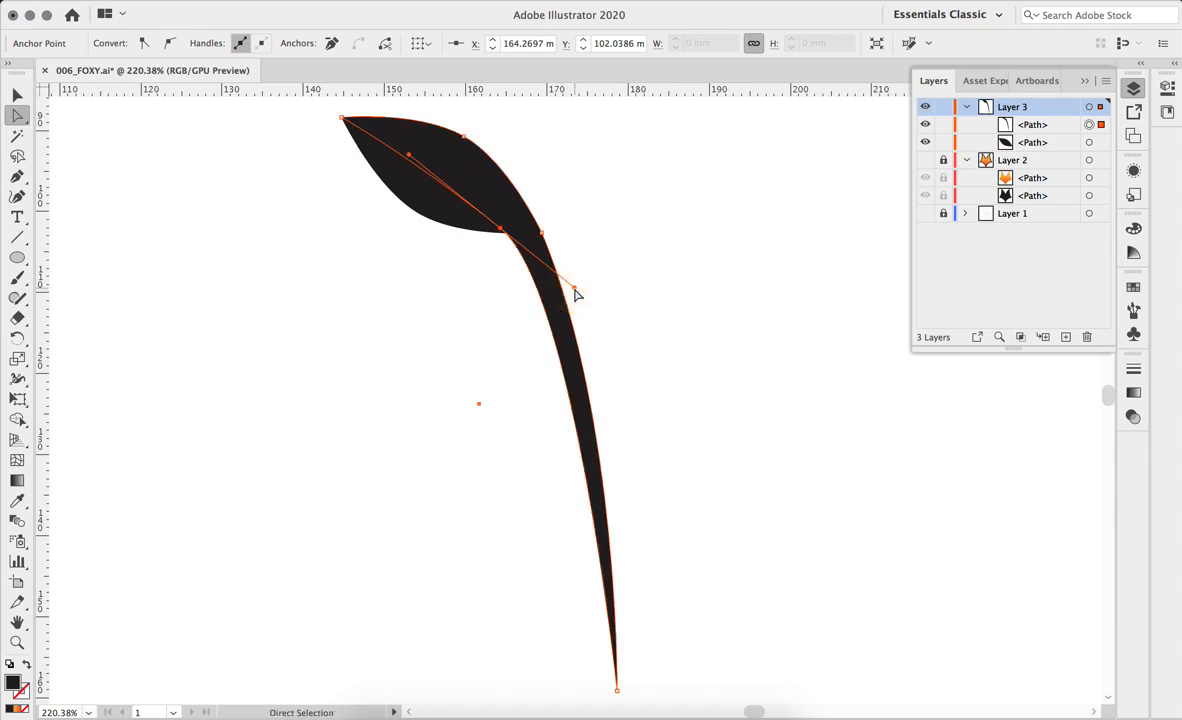
Shorten the tail by moving its pointed lower end up about 10 mm
left_click(615, 690)
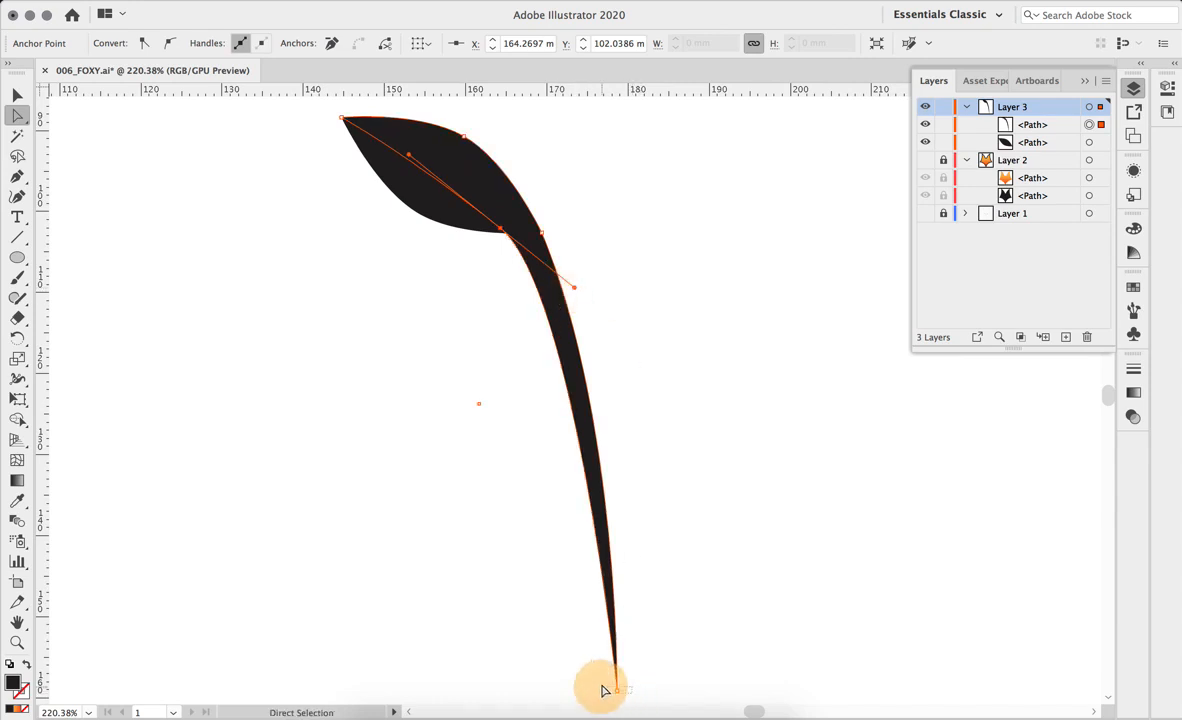
left_click_drag(616, 692, 614, 608)
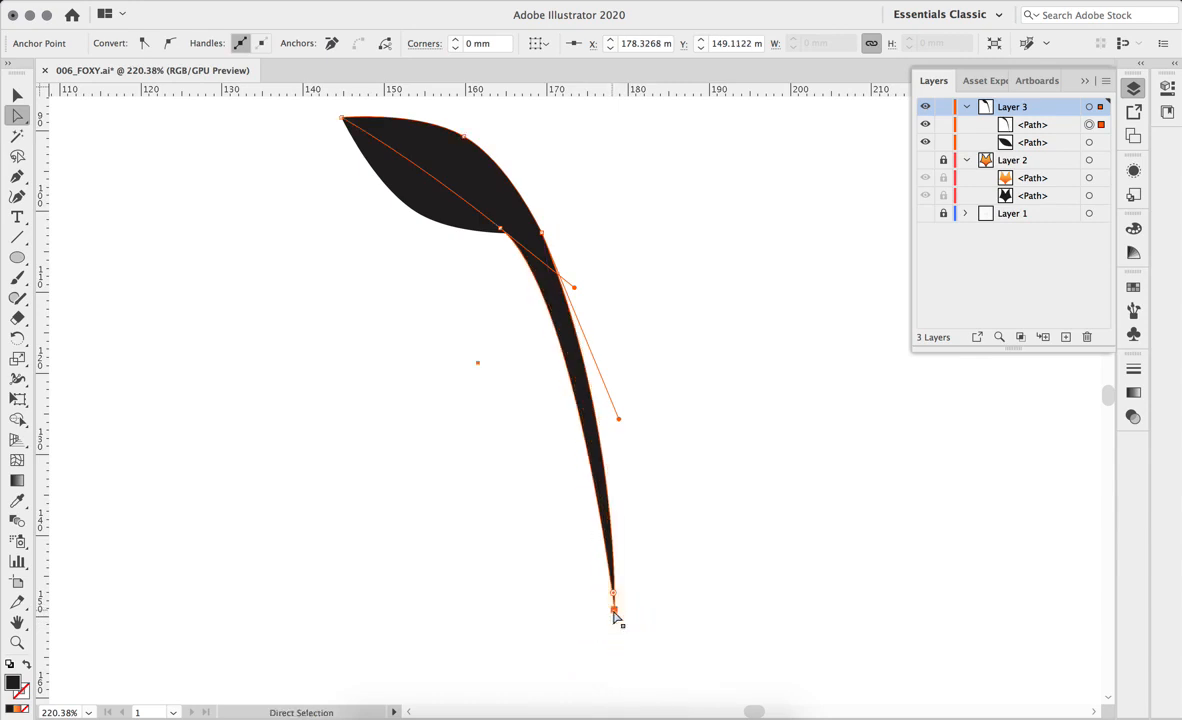
left_click(730, 590)
left_click_drag(699, 340, 670, 374)
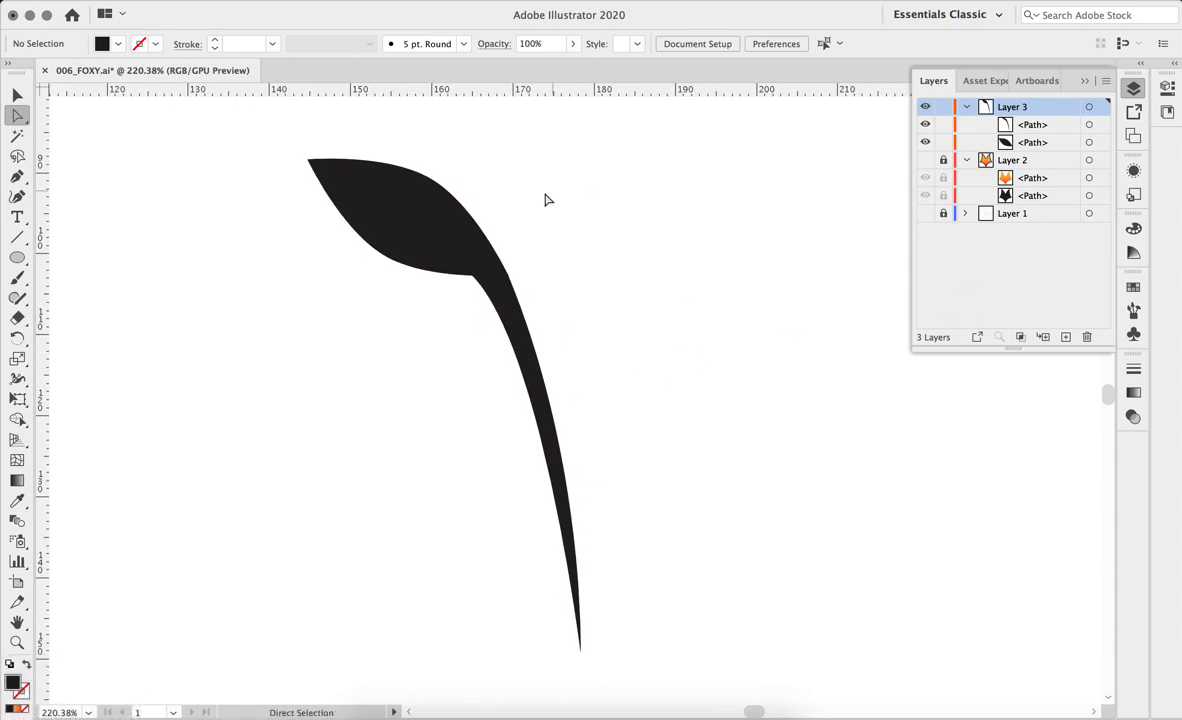
Select the eye and tail shapes and merge them into one path with Pathfinder's Unite
key("v")
left_click_drag(290, 140, 677, 418)
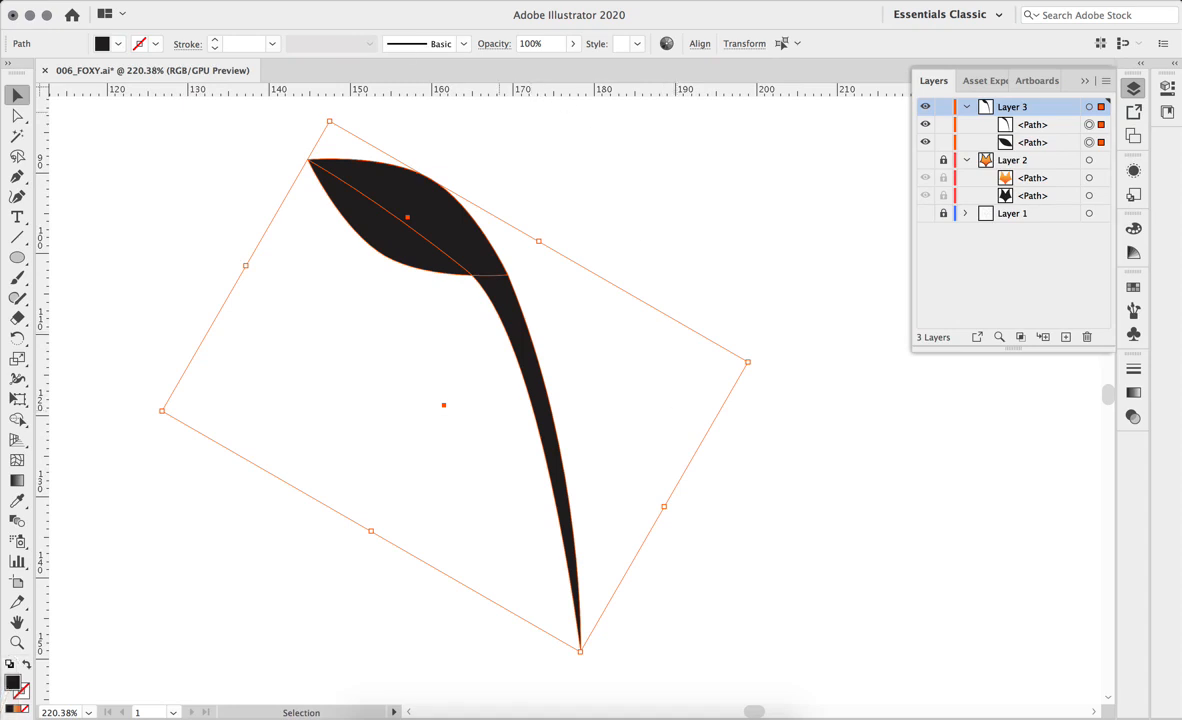
left_click(390, 4)
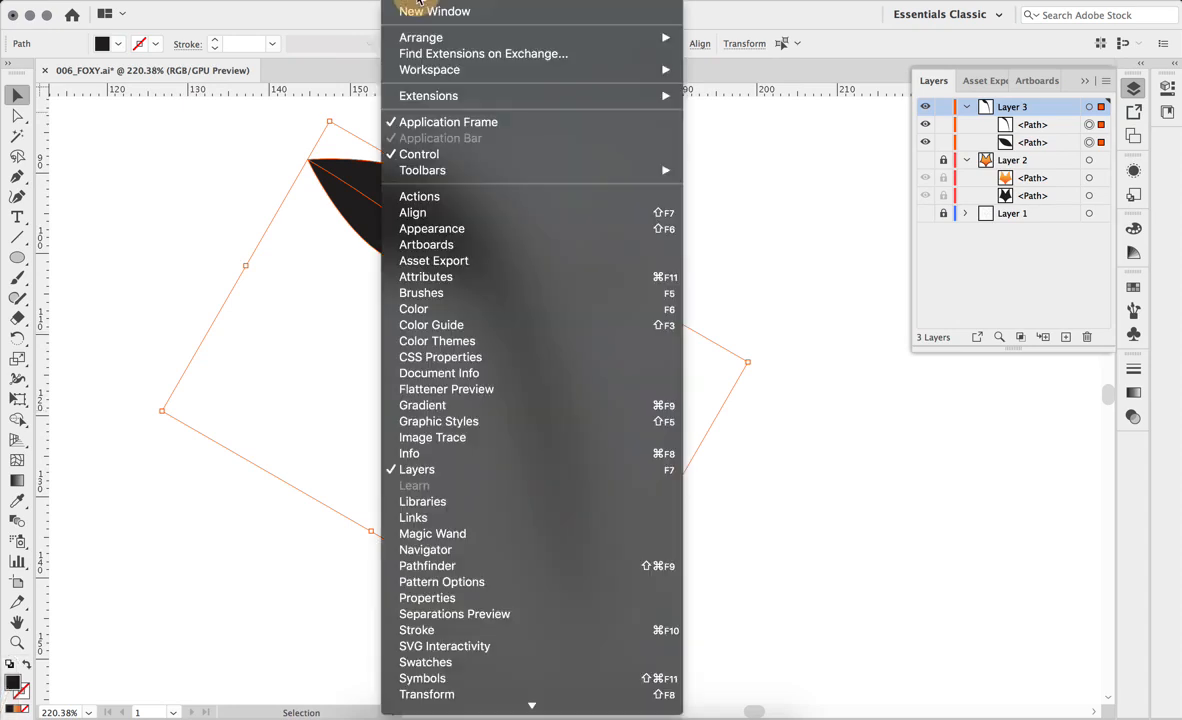
left_click(432, 567)
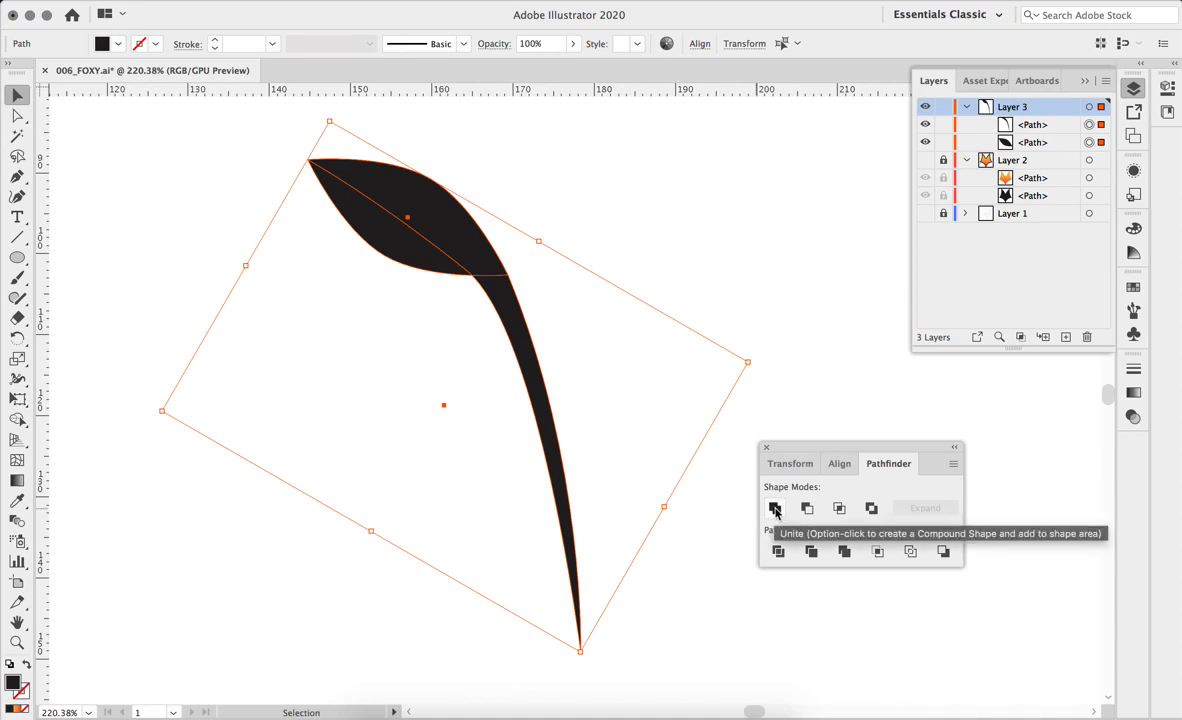
left_click(774, 509)
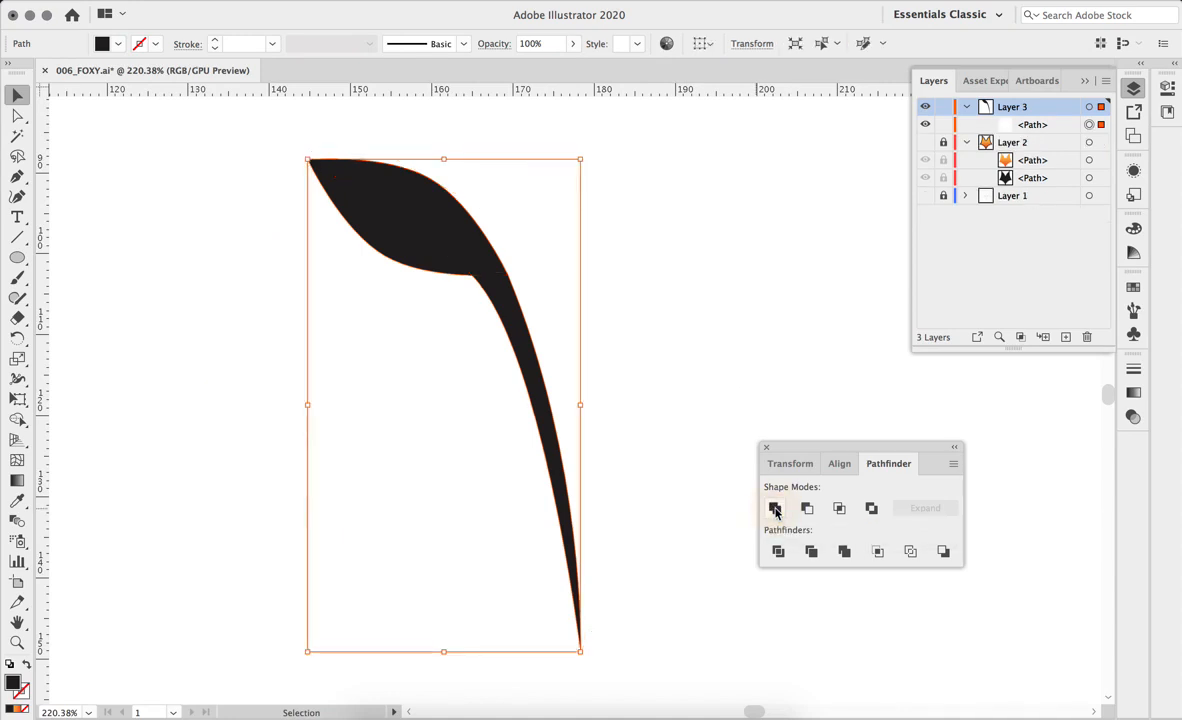
left_click(766, 447)
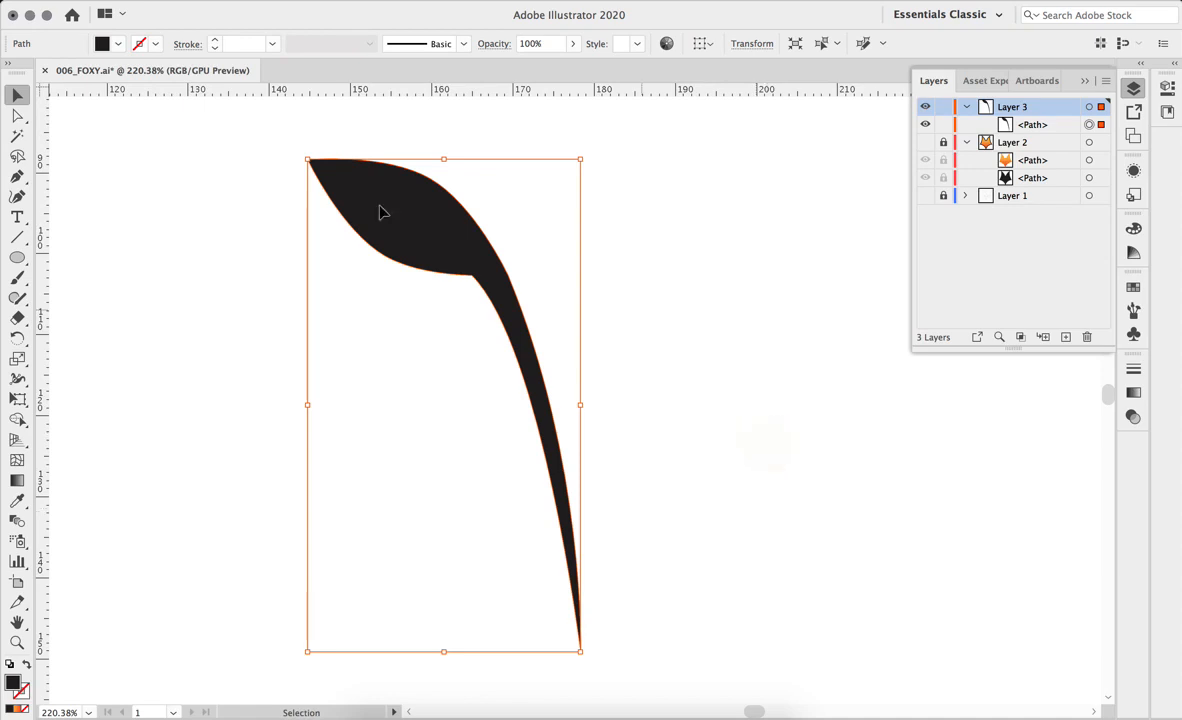
Create a horizontally mirrored copy of the merged eye shape with the Reflect tool, leaving a gap of about 8 mm between the lower tips
left_click(16, 339)
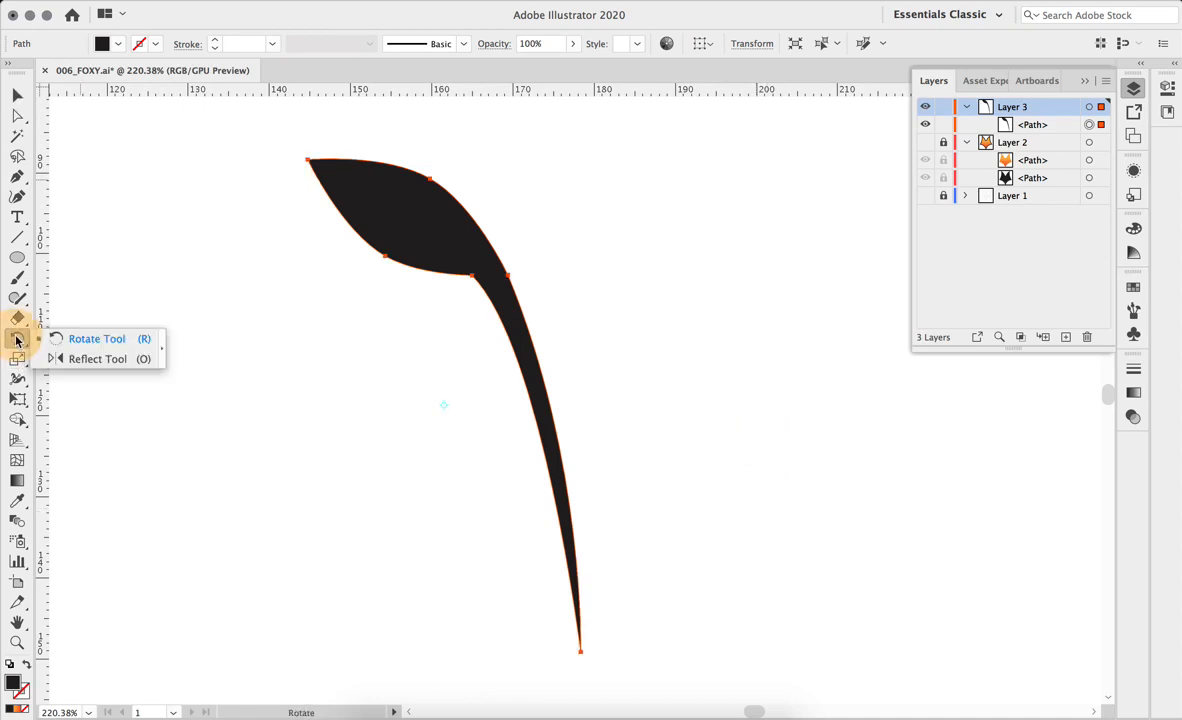
left_click(78, 358)
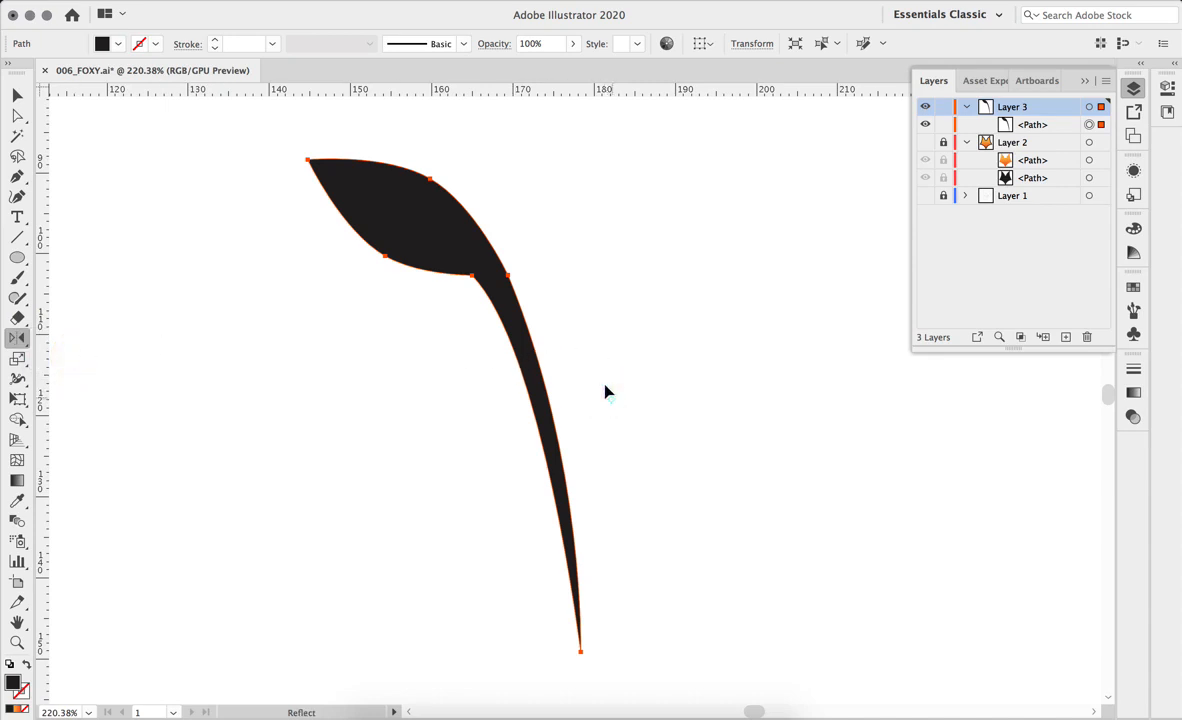
left_click_drag(452, 258, 743, 390)
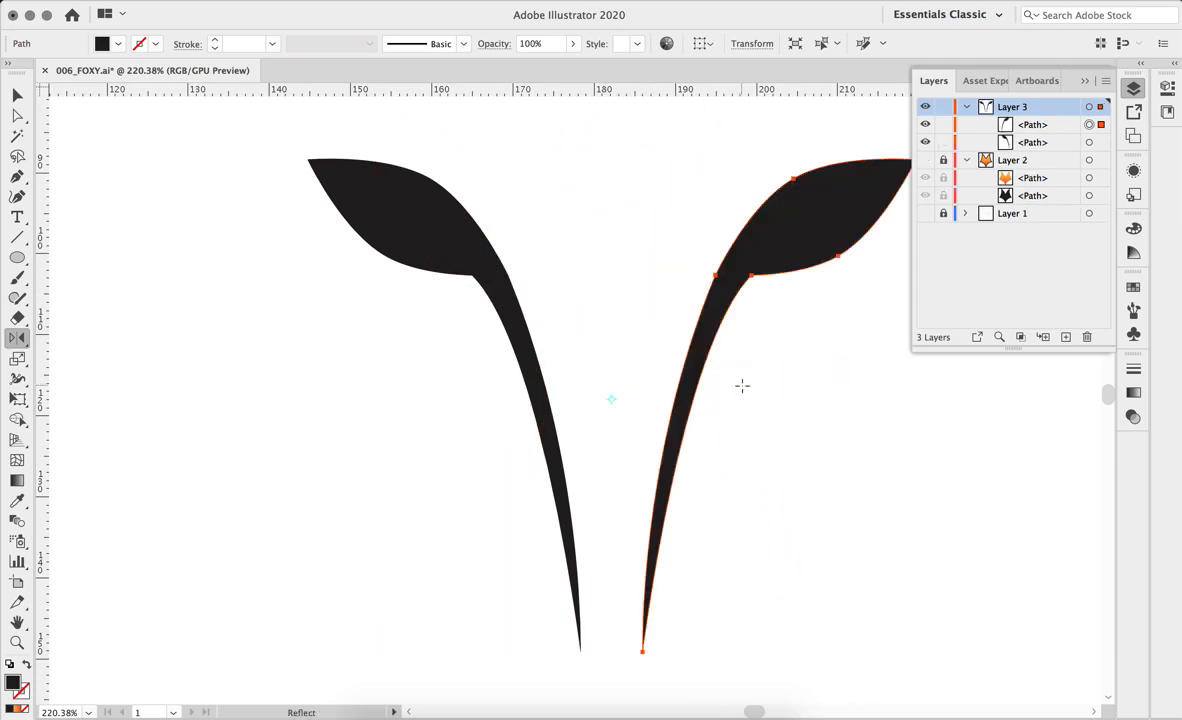
key("v")
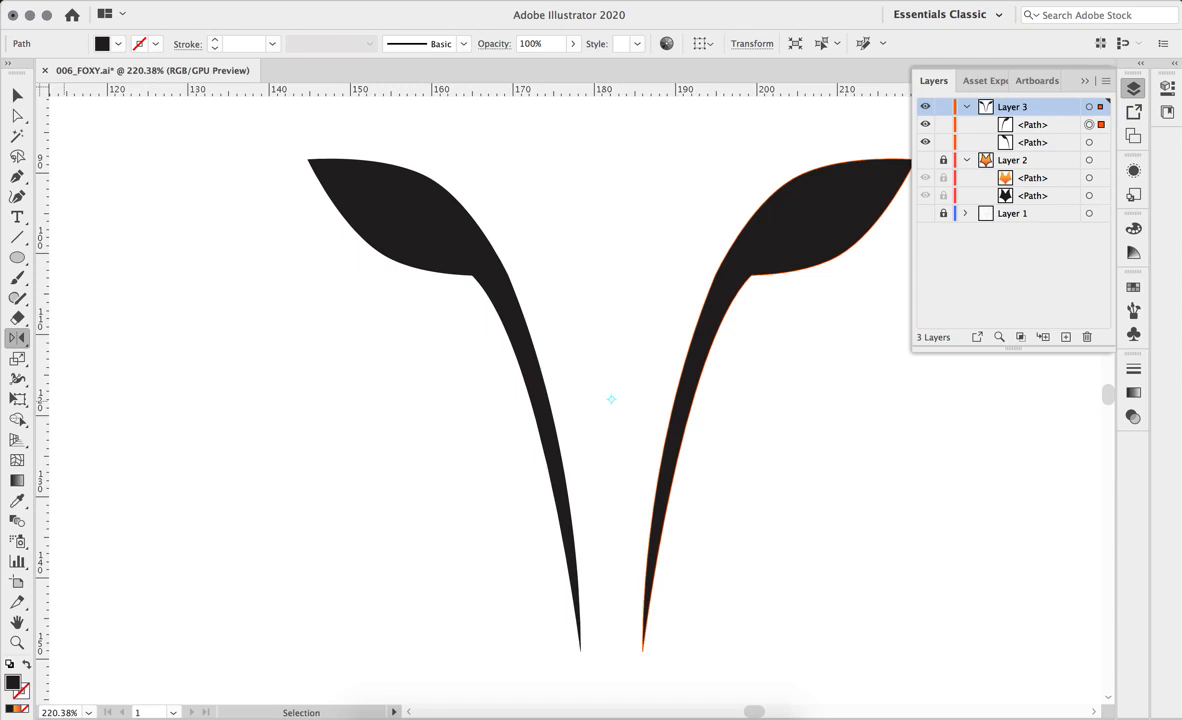